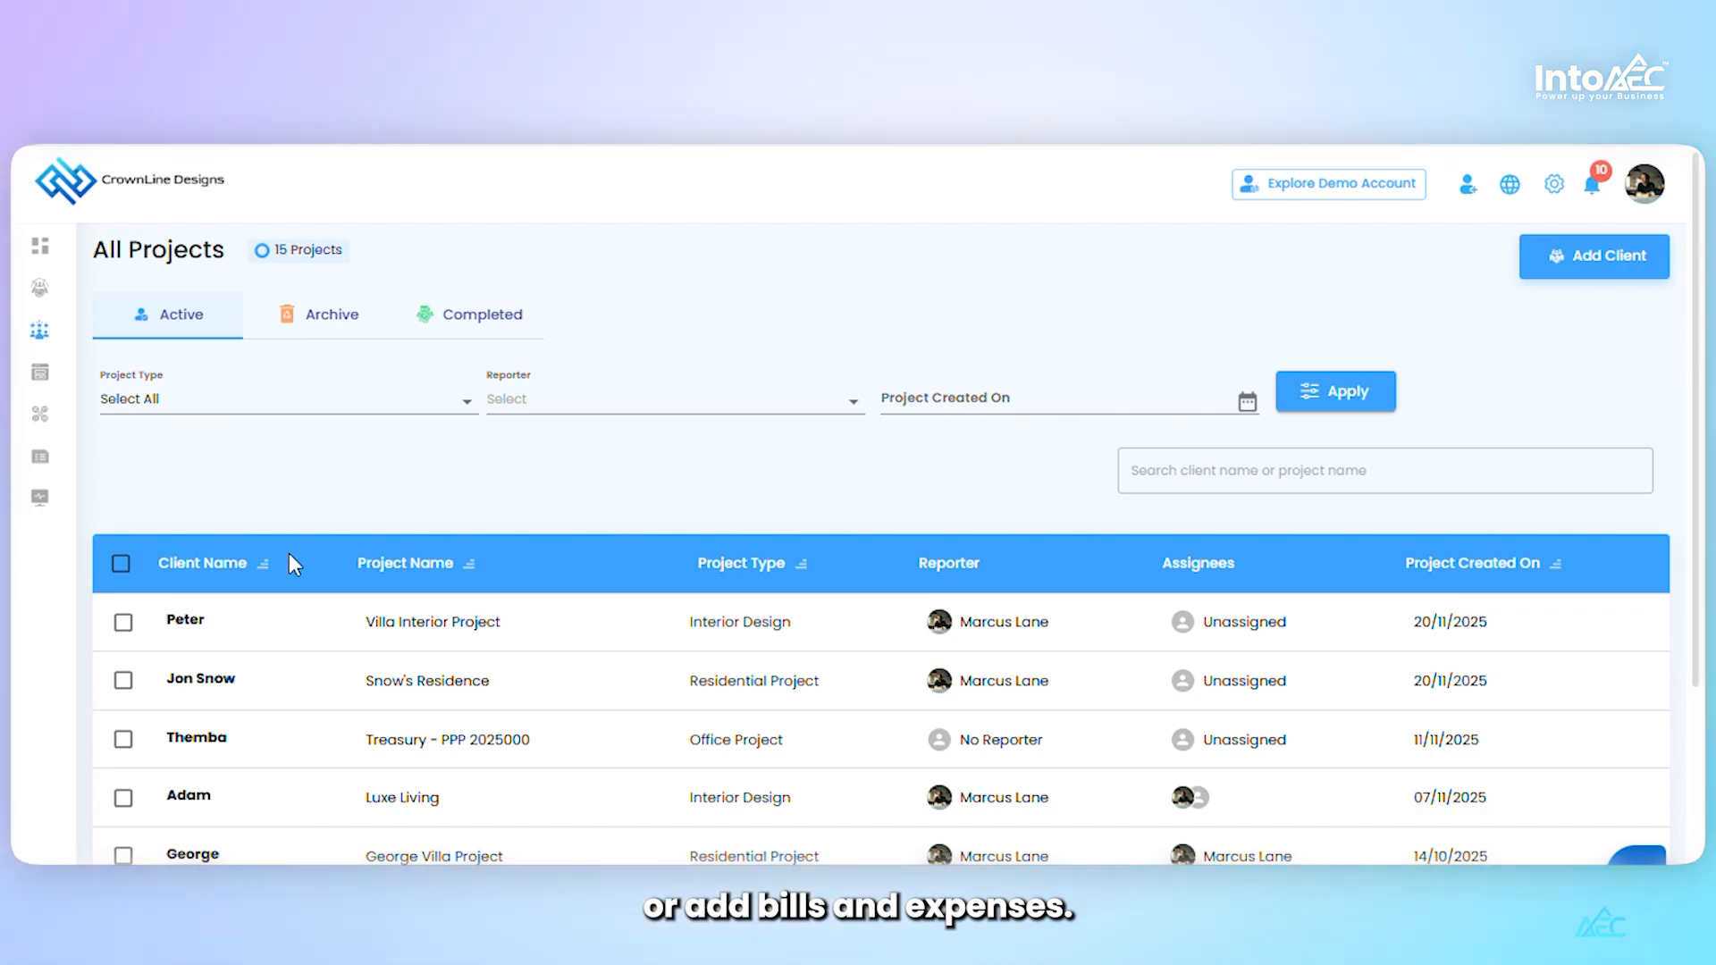
# Open the Bills & Expenses section of the Grace Residential project
pyautogui.scroll(-4, 290, 556)
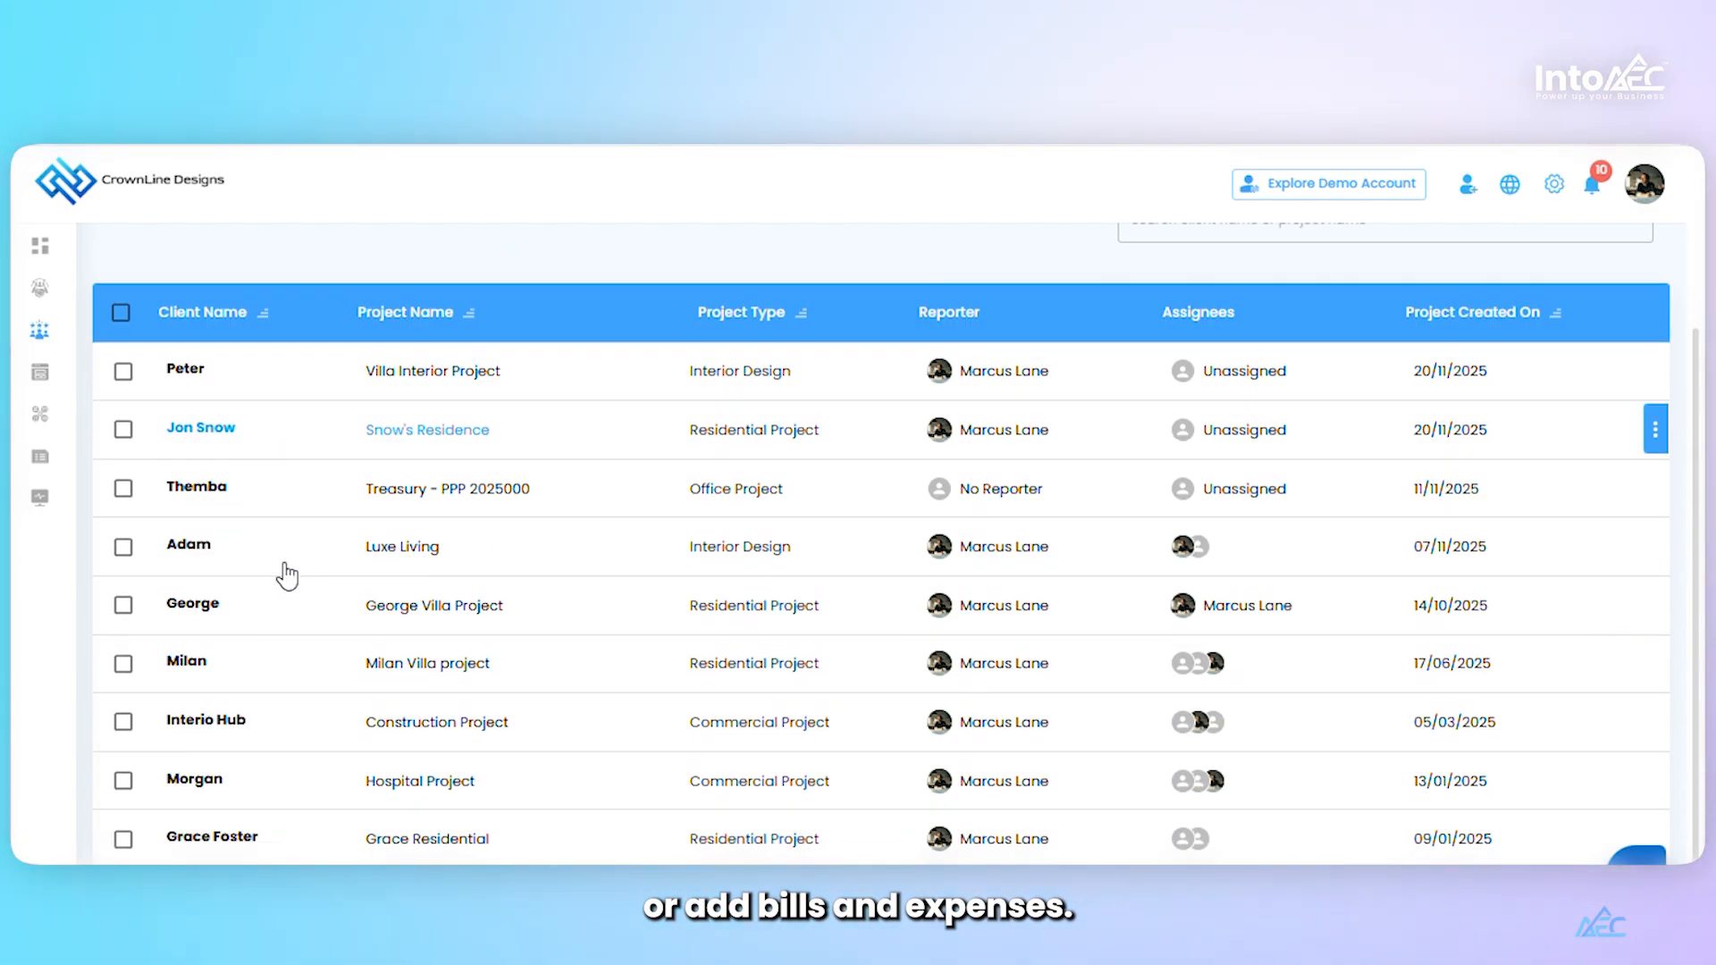
pyautogui.click(240, 759)
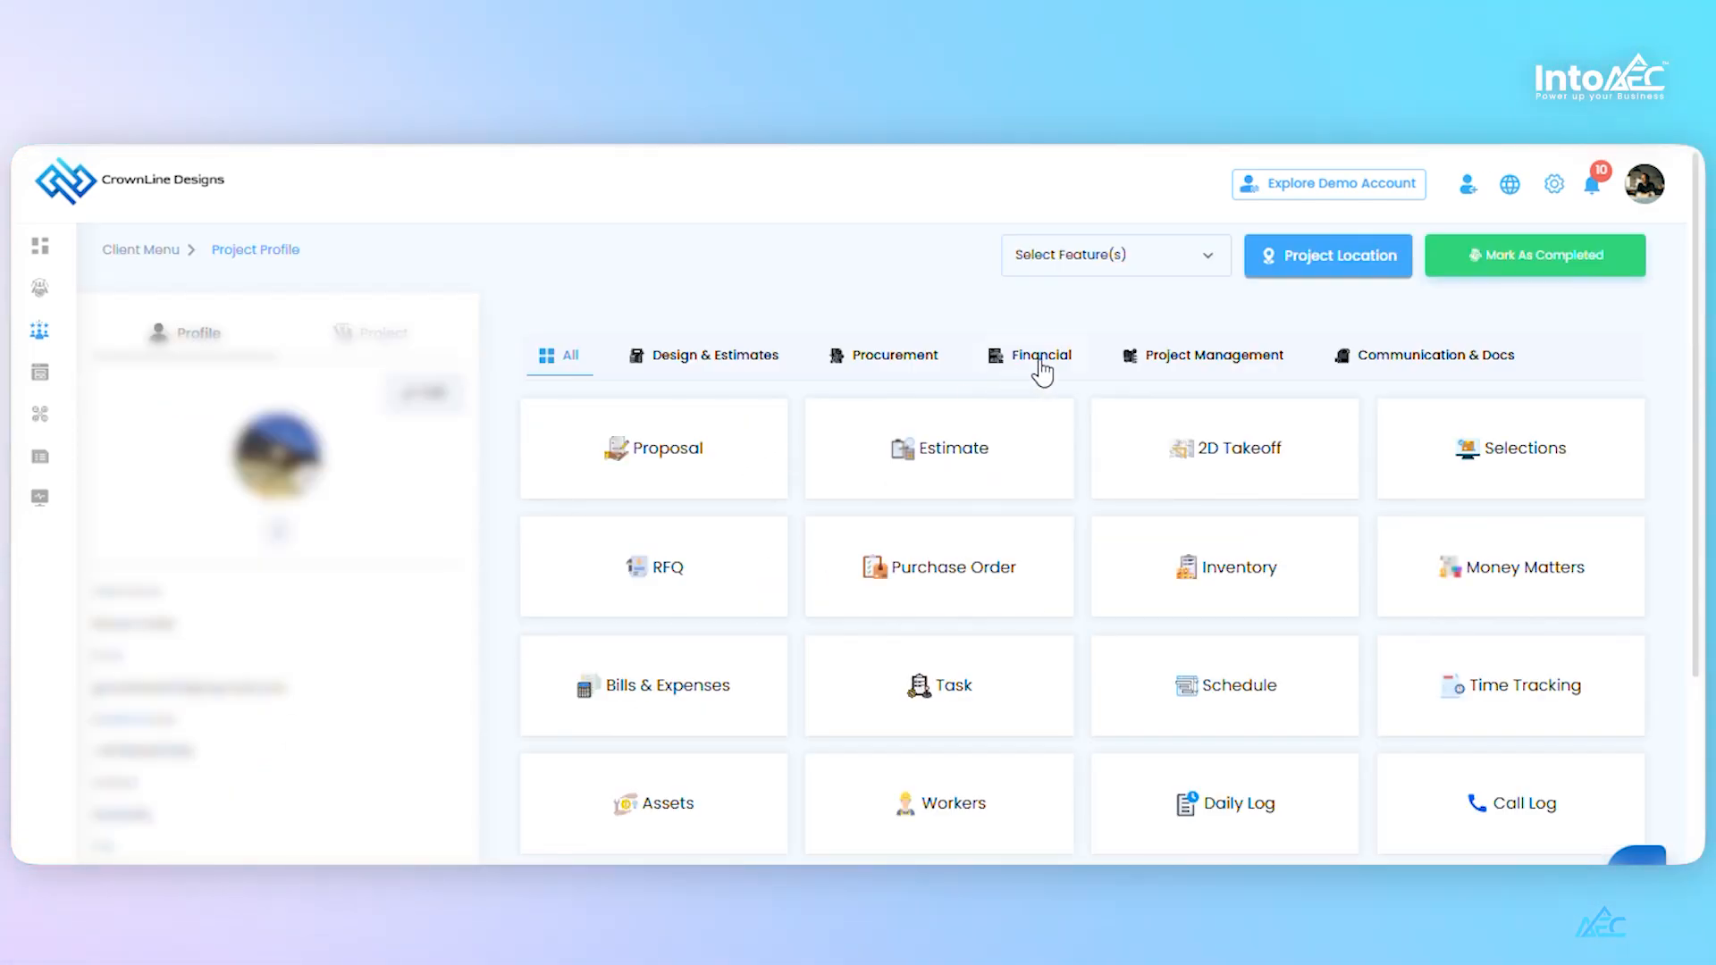
pyautogui.click(1042, 358)
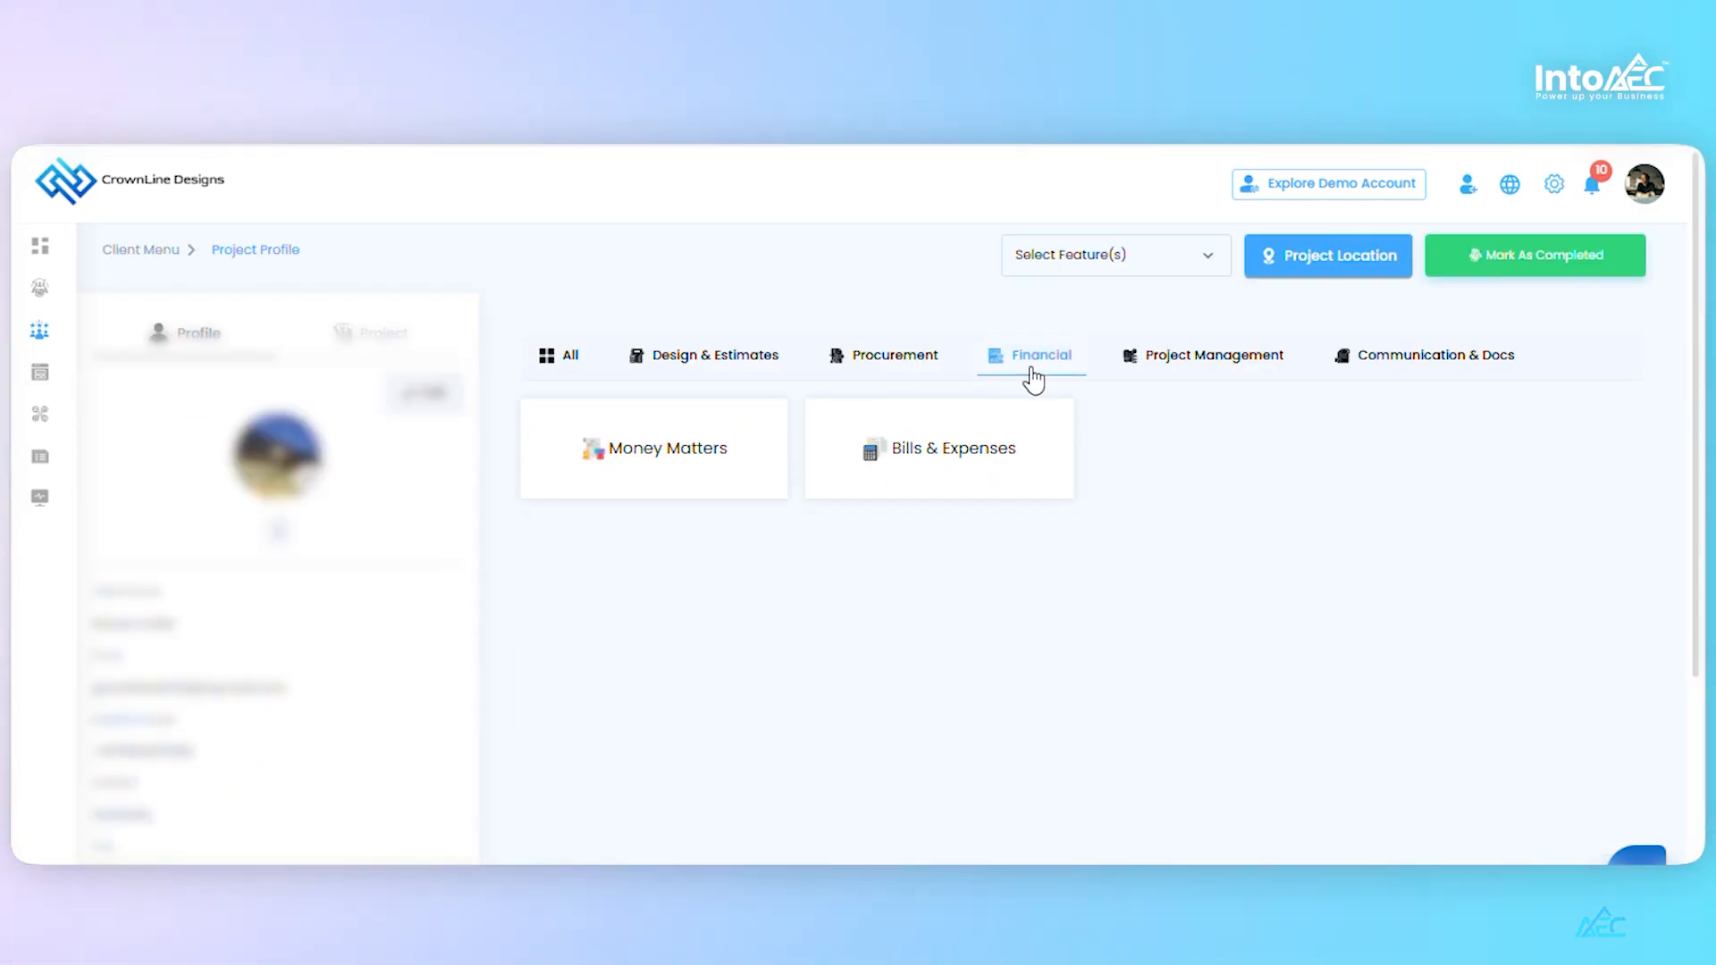
pyautogui.click(976, 487)
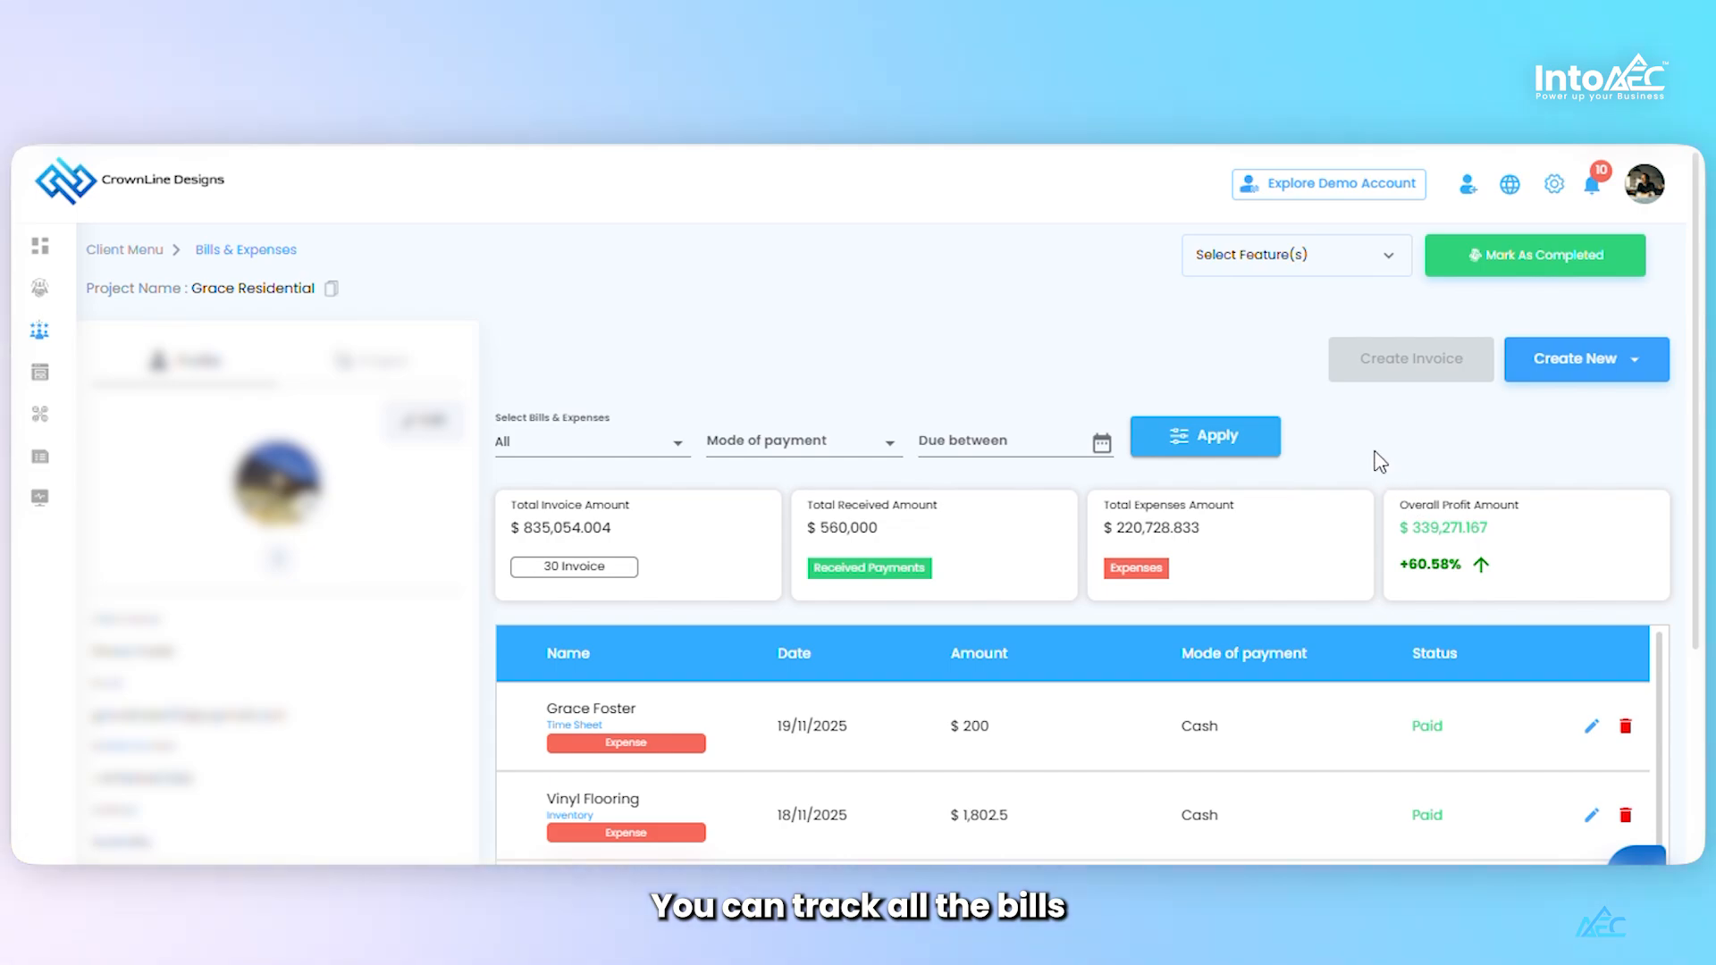
# Review the project's bills and expenses, checking each entry's source, date, amount, mode of payment and status alongside the summary totals
pyautogui.scroll(-2, 1376, 459)
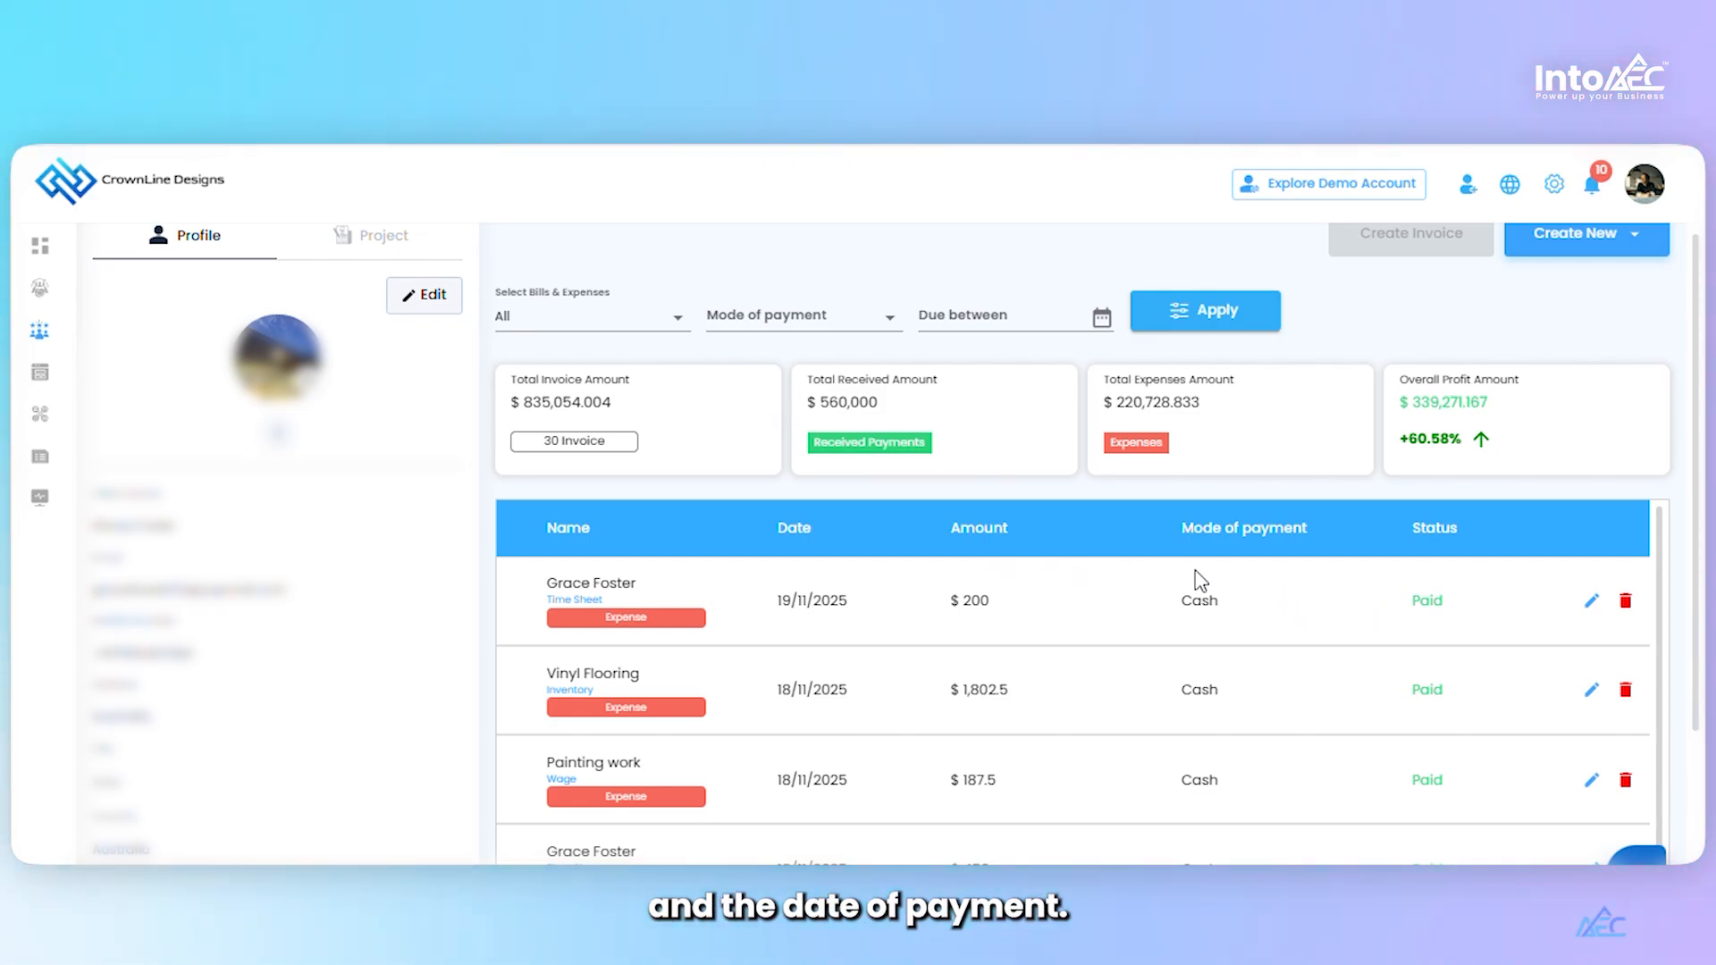
pyautogui.scroll(-2, 755, 625)
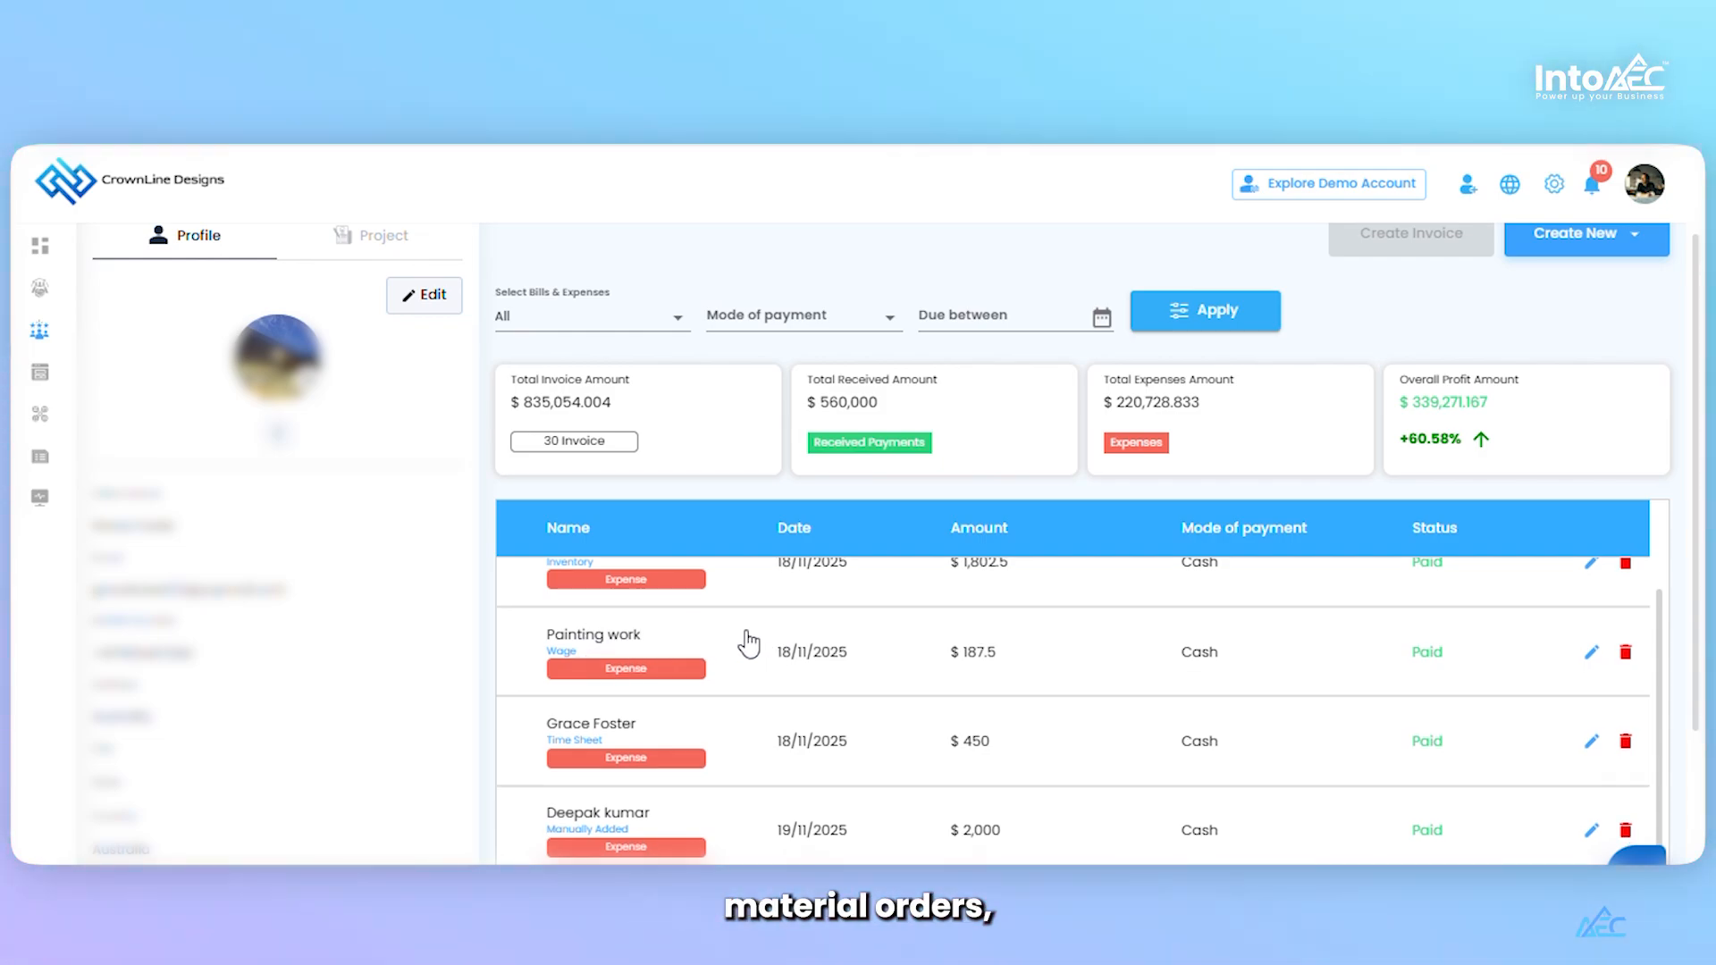
pyautogui.scroll(-2, 749, 643)
pyautogui.scroll(-1, 749, 643)
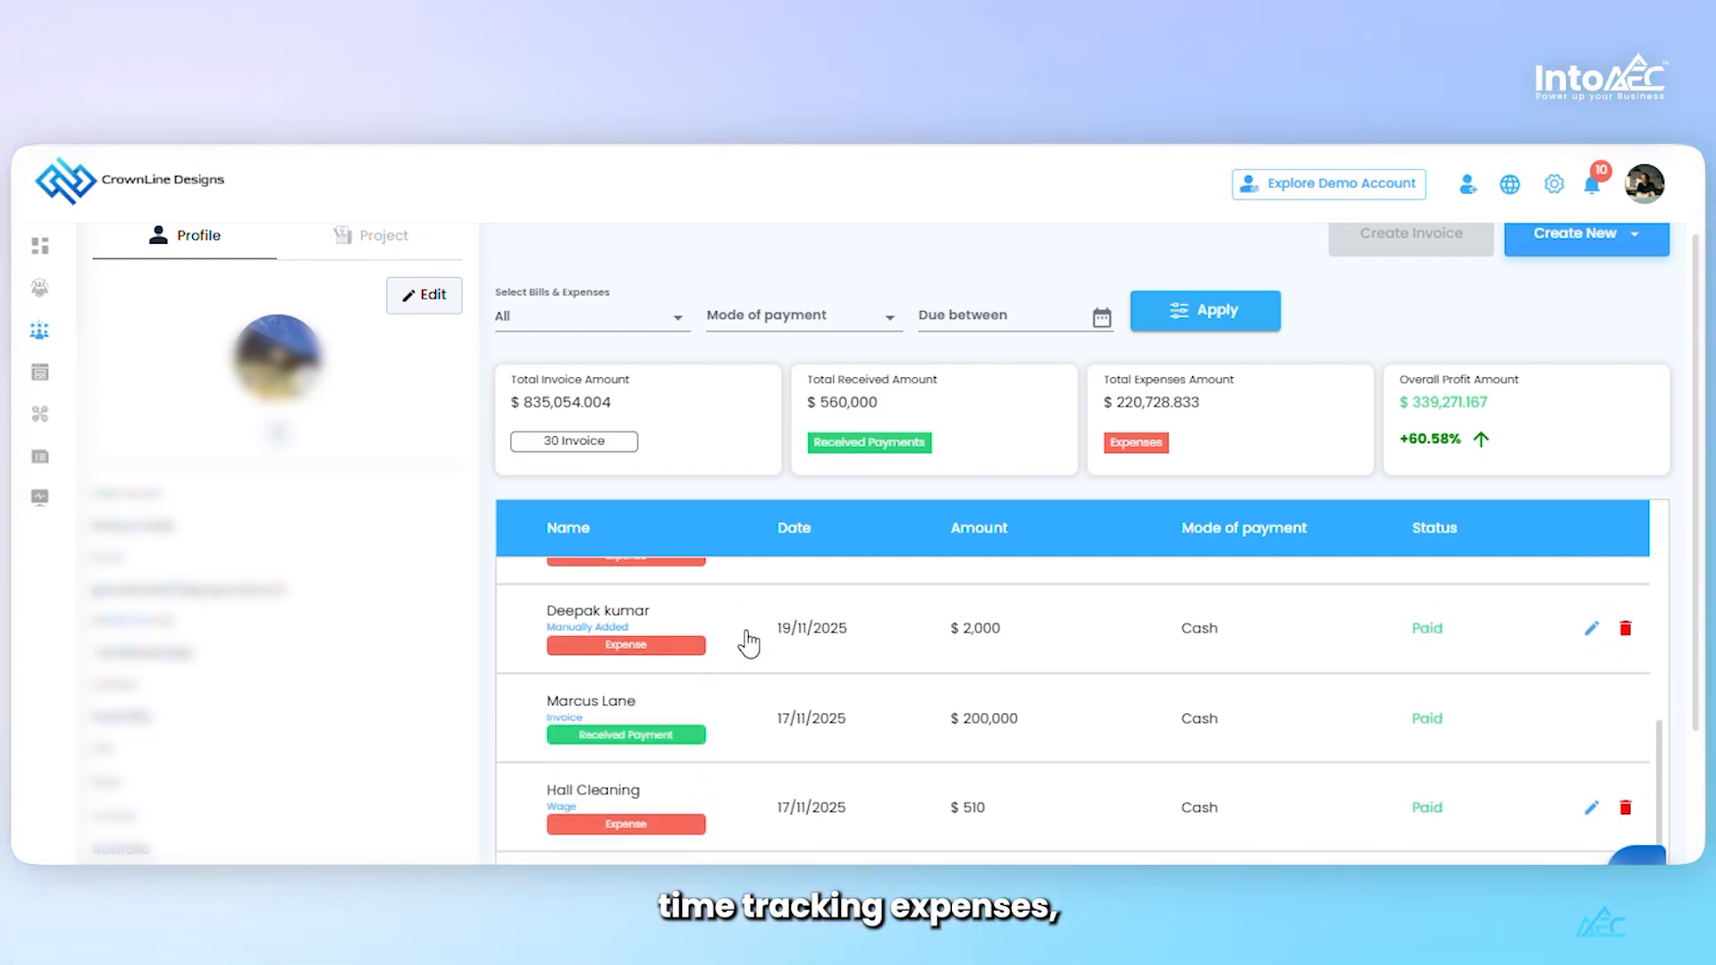
pyautogui.scroll(3, 749, 643)
pyautogui.scroll(-1, 749, 642)
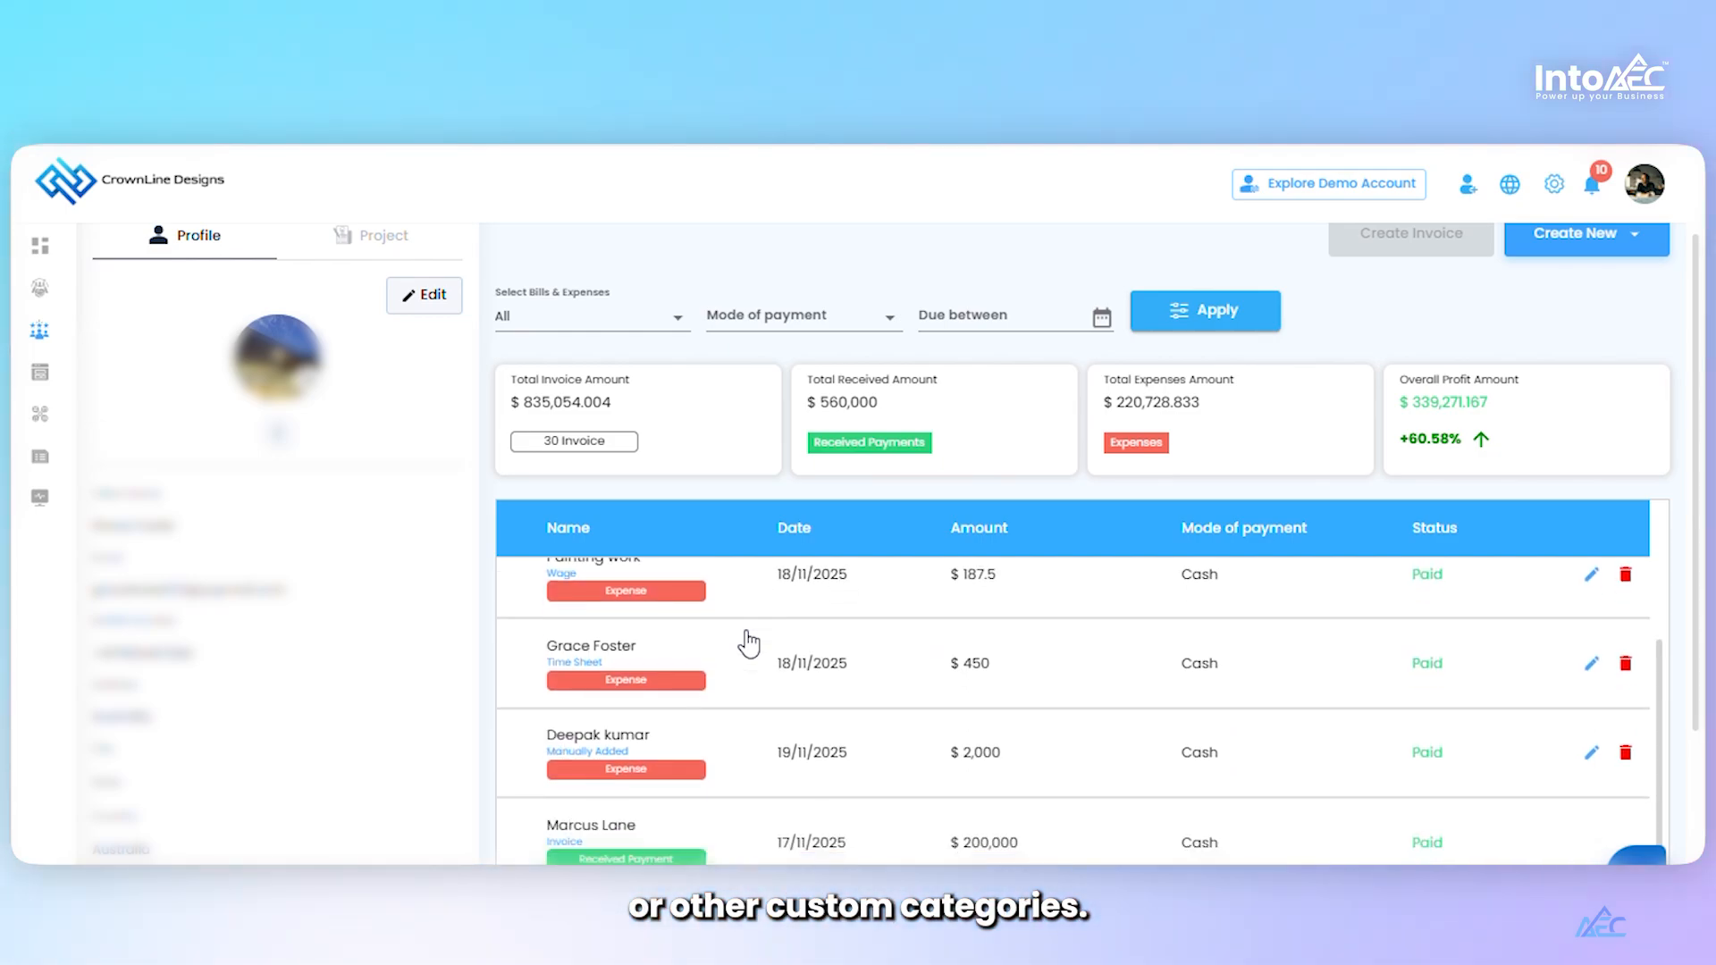
pyautogui.scroll(-1, 749, 643)
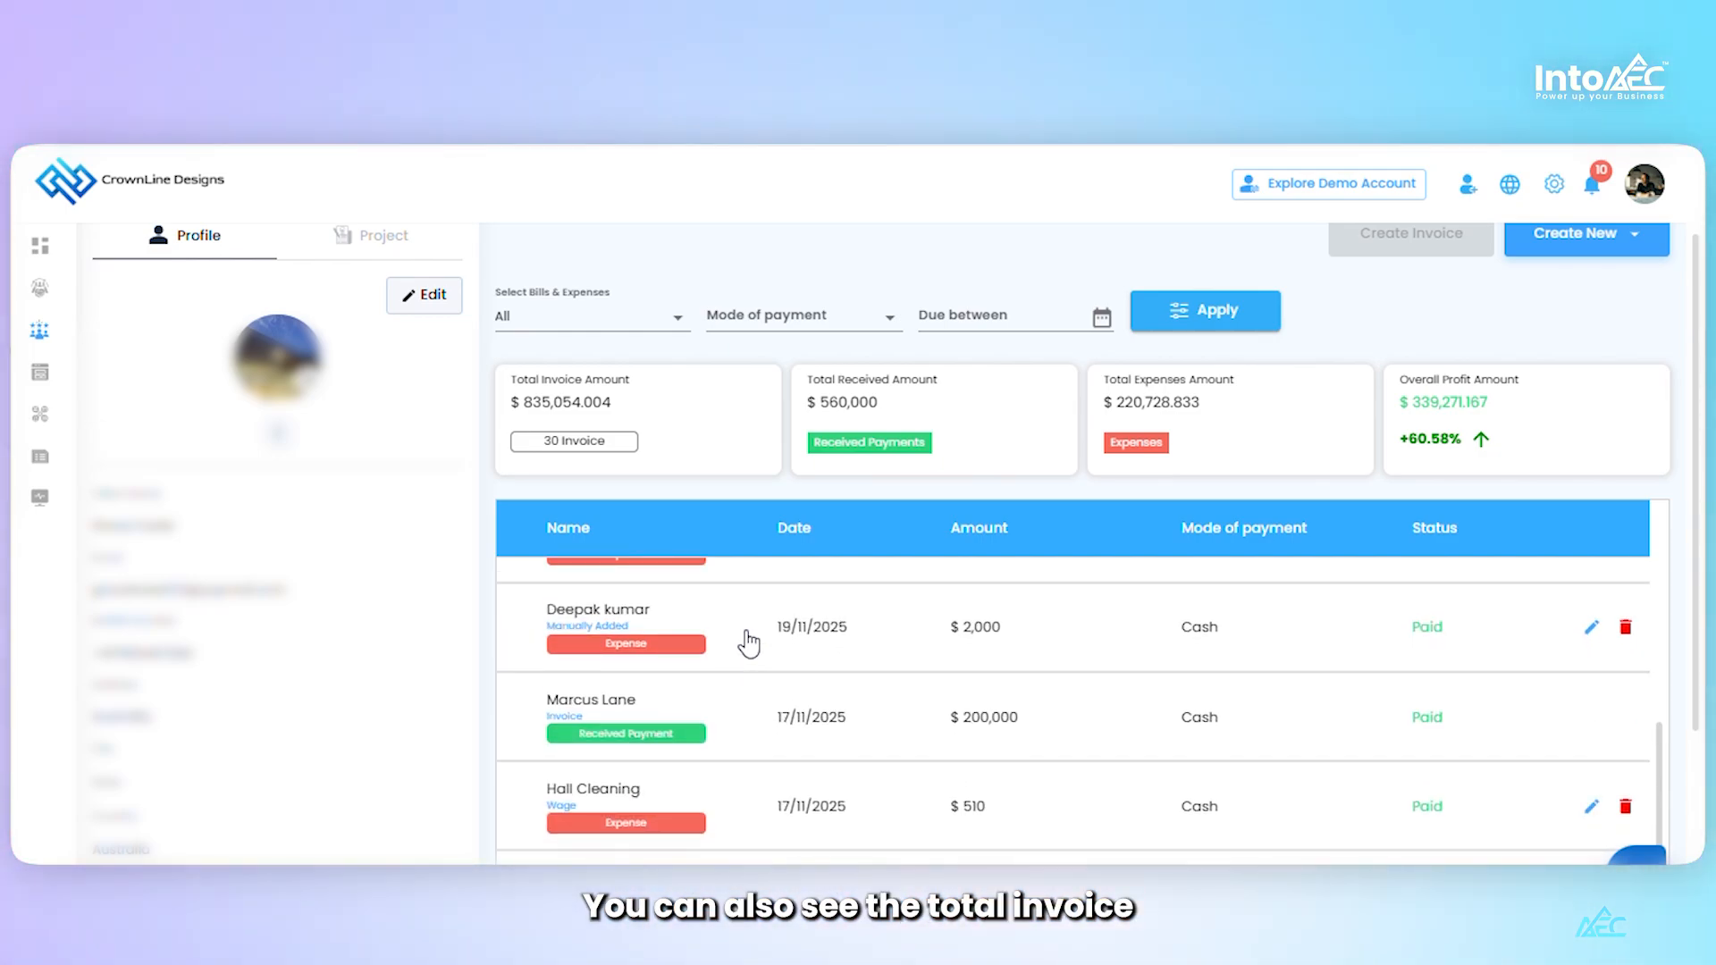
pyautogui.scroll(-1, 749, 642)
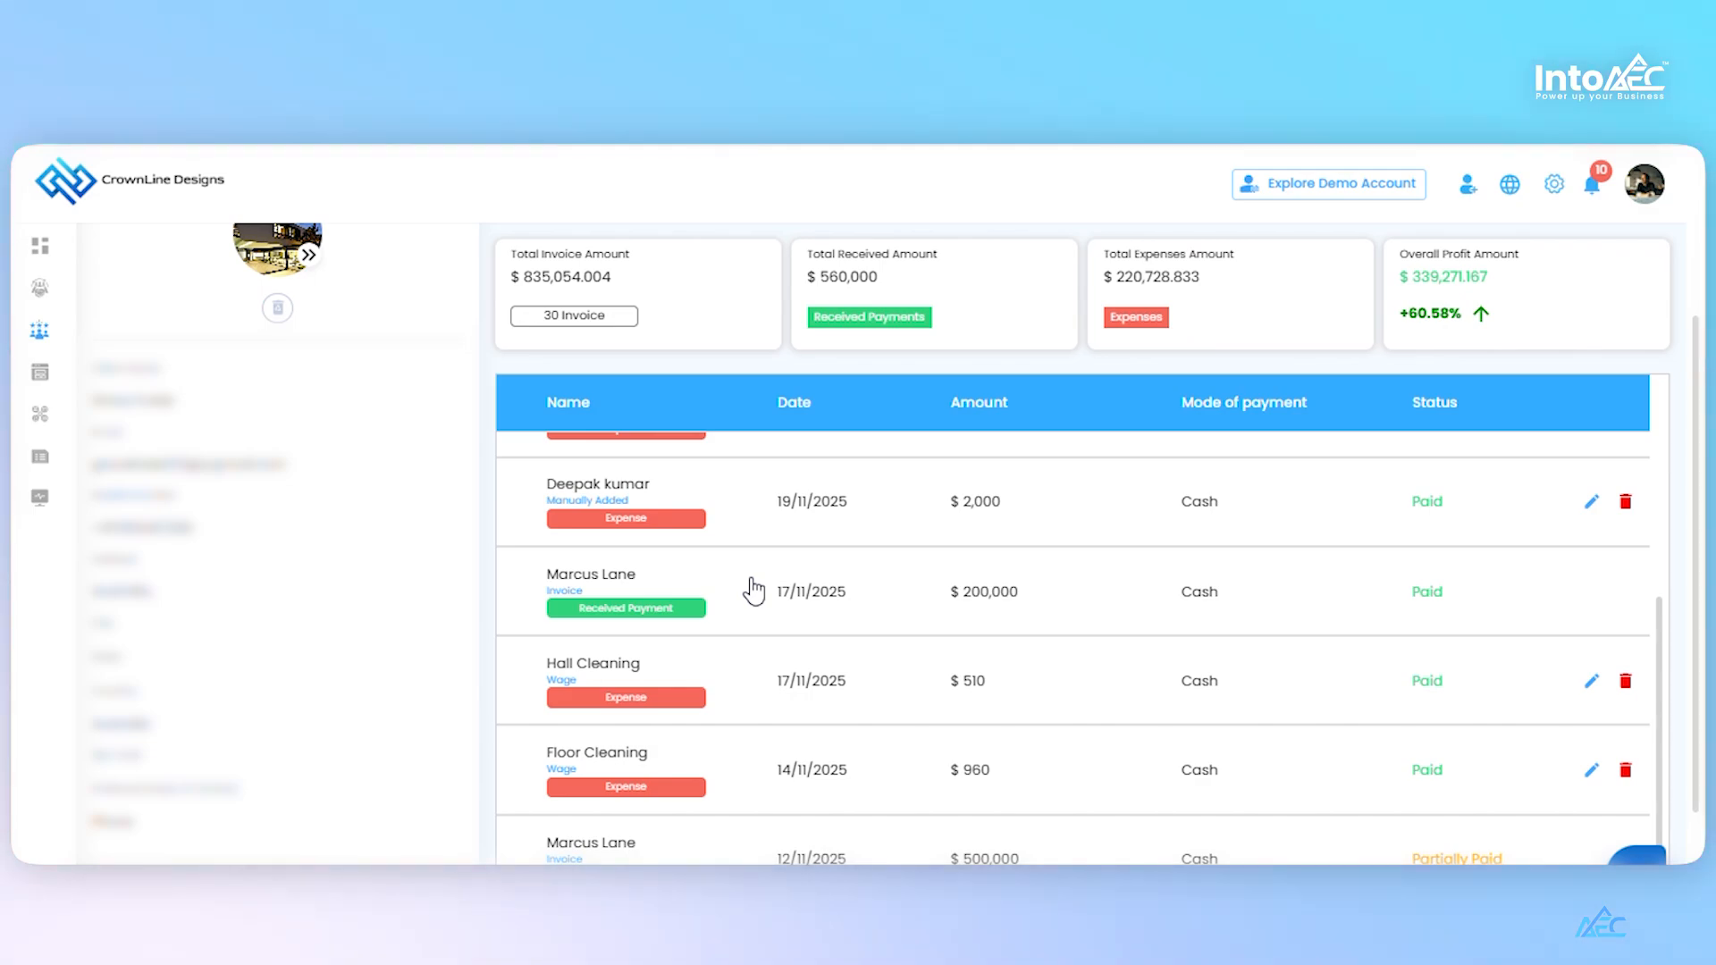
pyautogui.scroll(-1, 1180, 603)
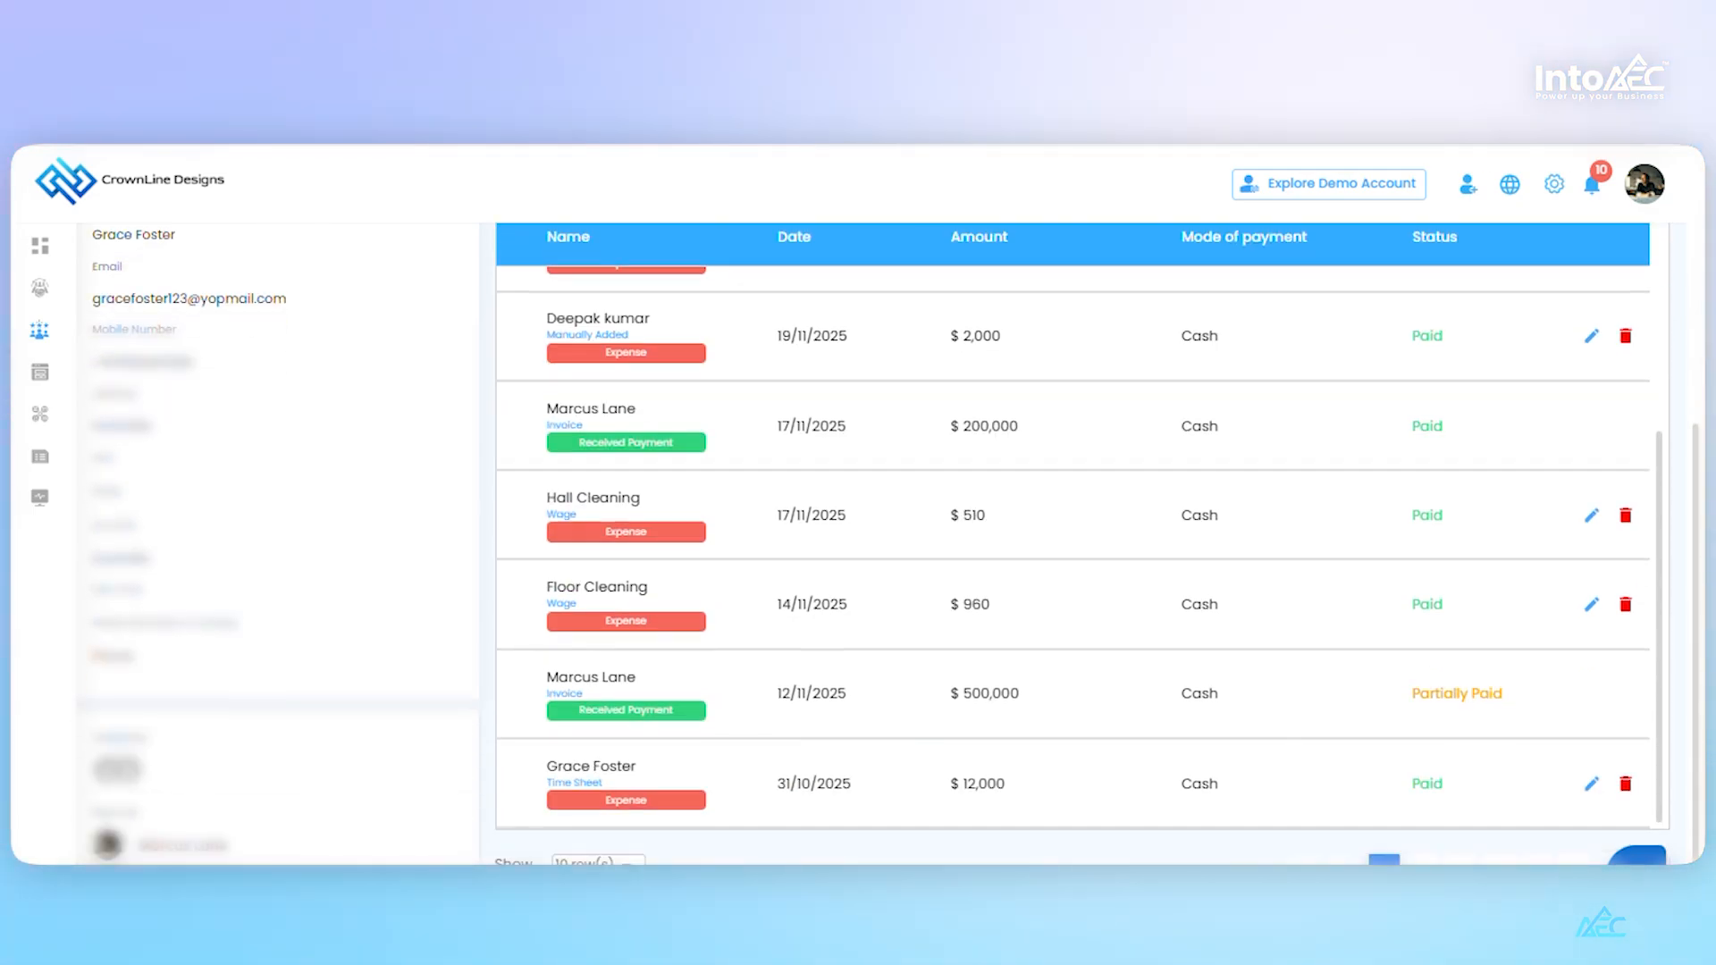
pyautogui.scroll(4, 1180, 603)
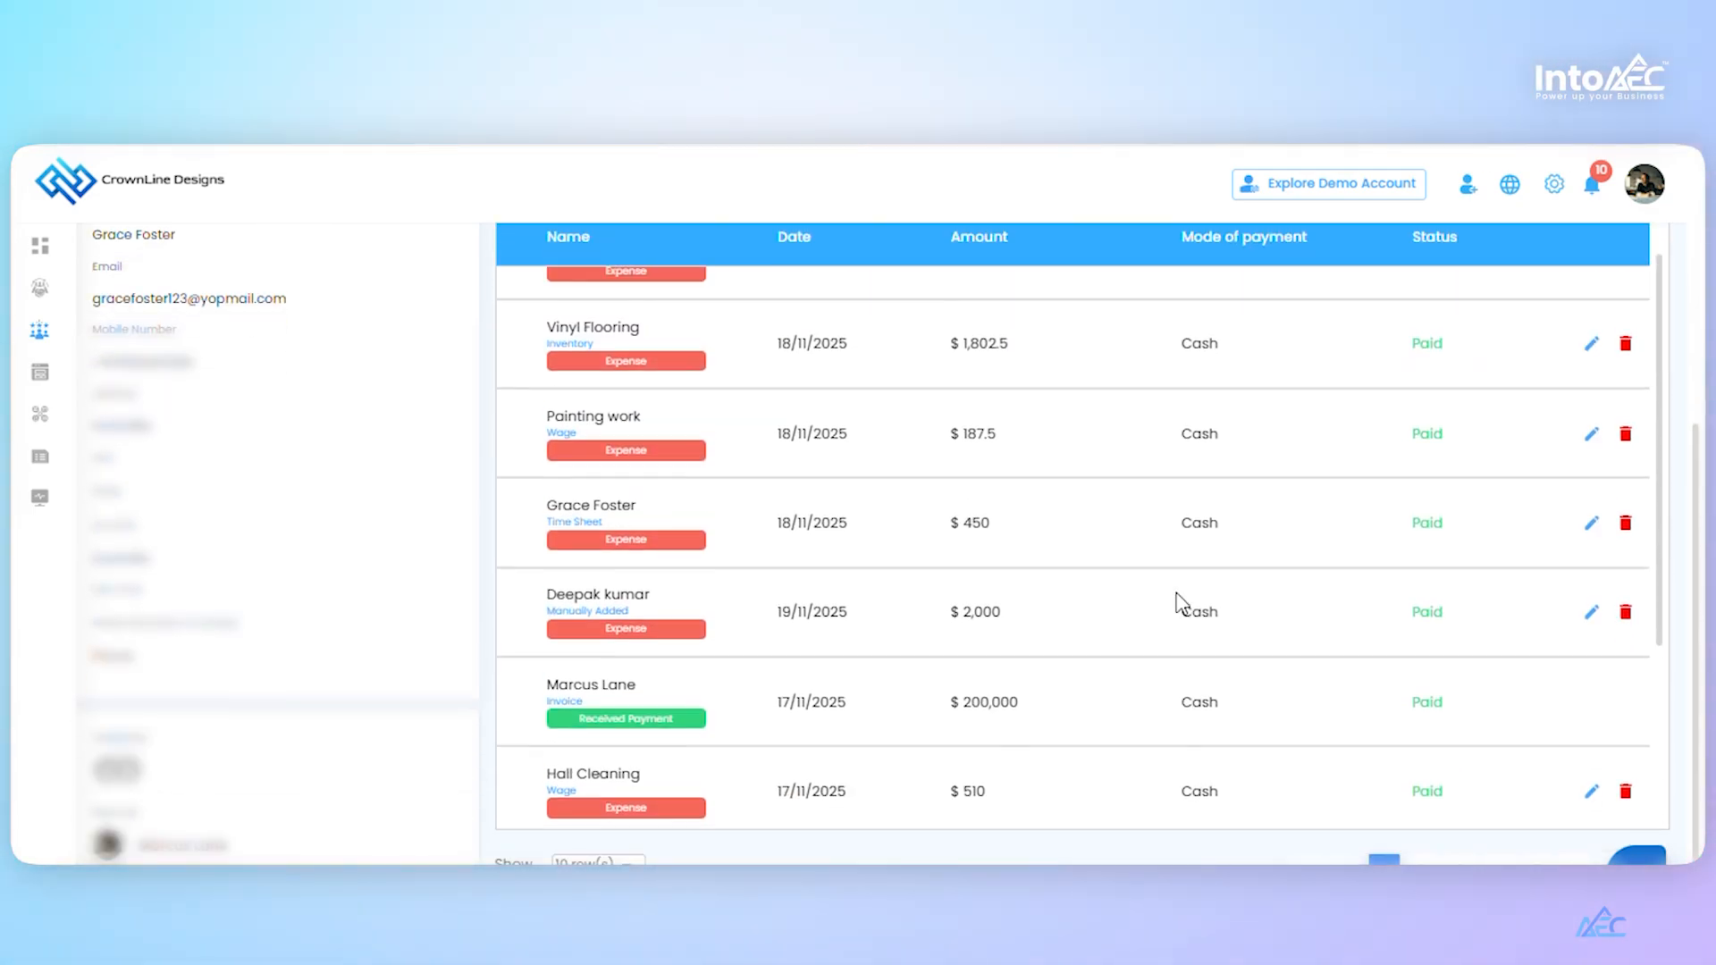
pyautogui.scroll(-2, 1329, 414)
pyautogui.scroll(2, 1329, 413)
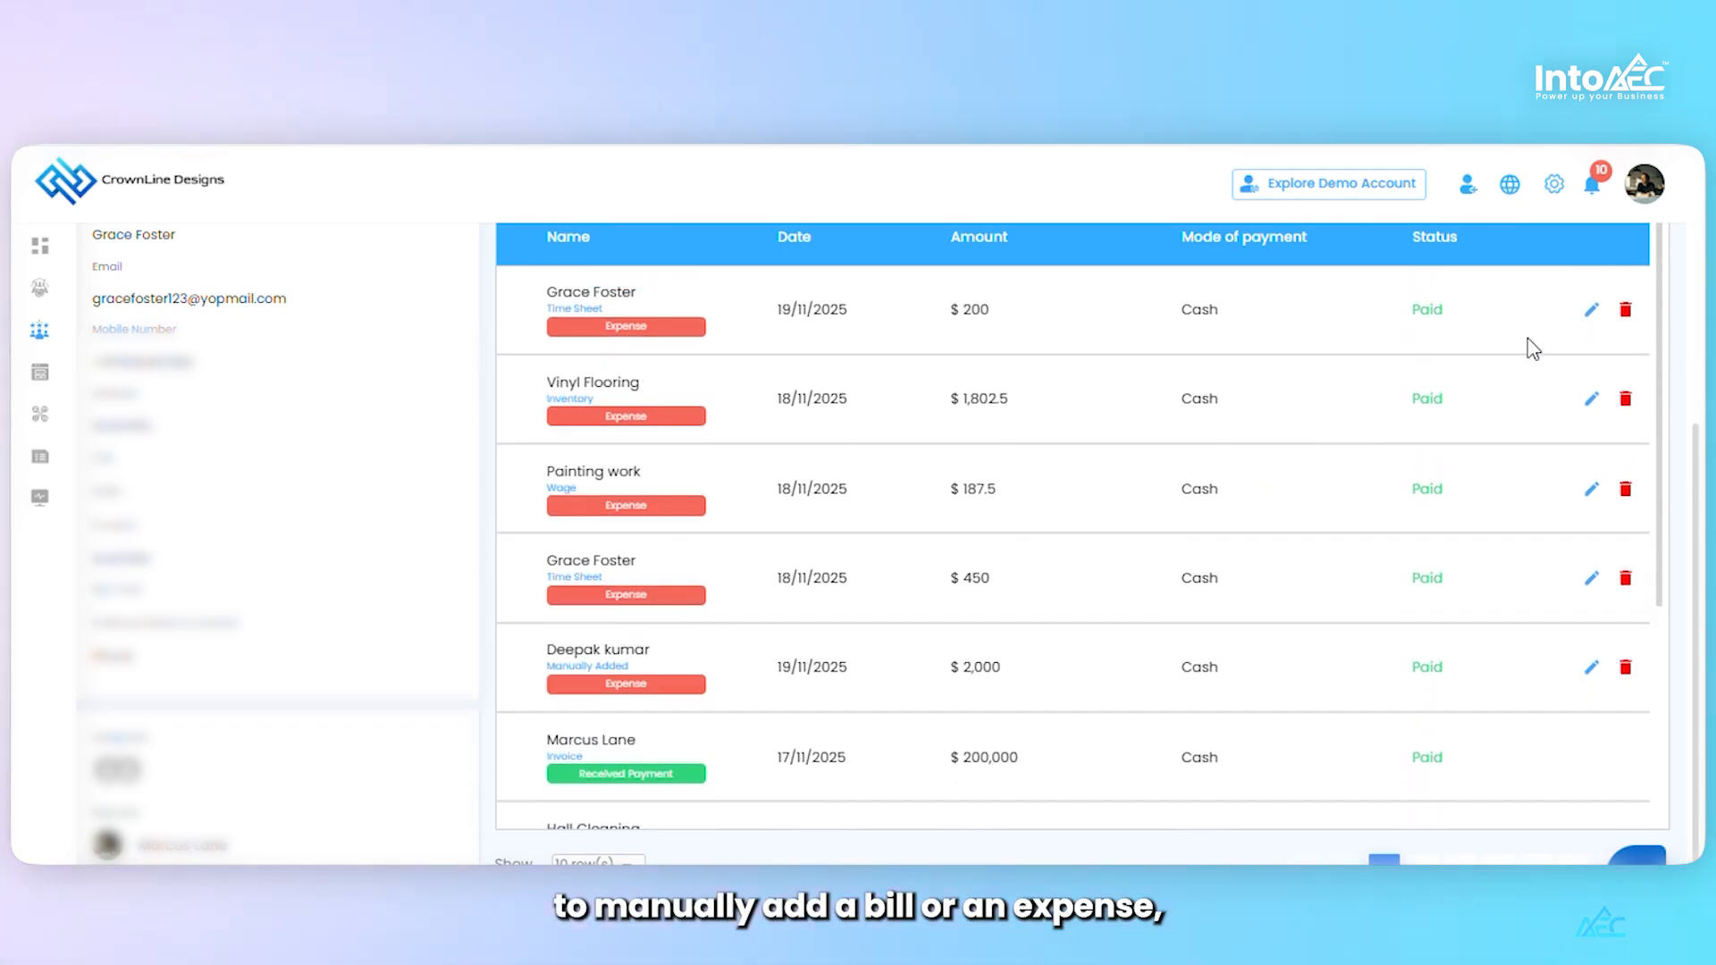
# Add and save a received payment of 1000 for the project with Cheque as the payment type
pyautogui.scroll(4, 1674, 313)
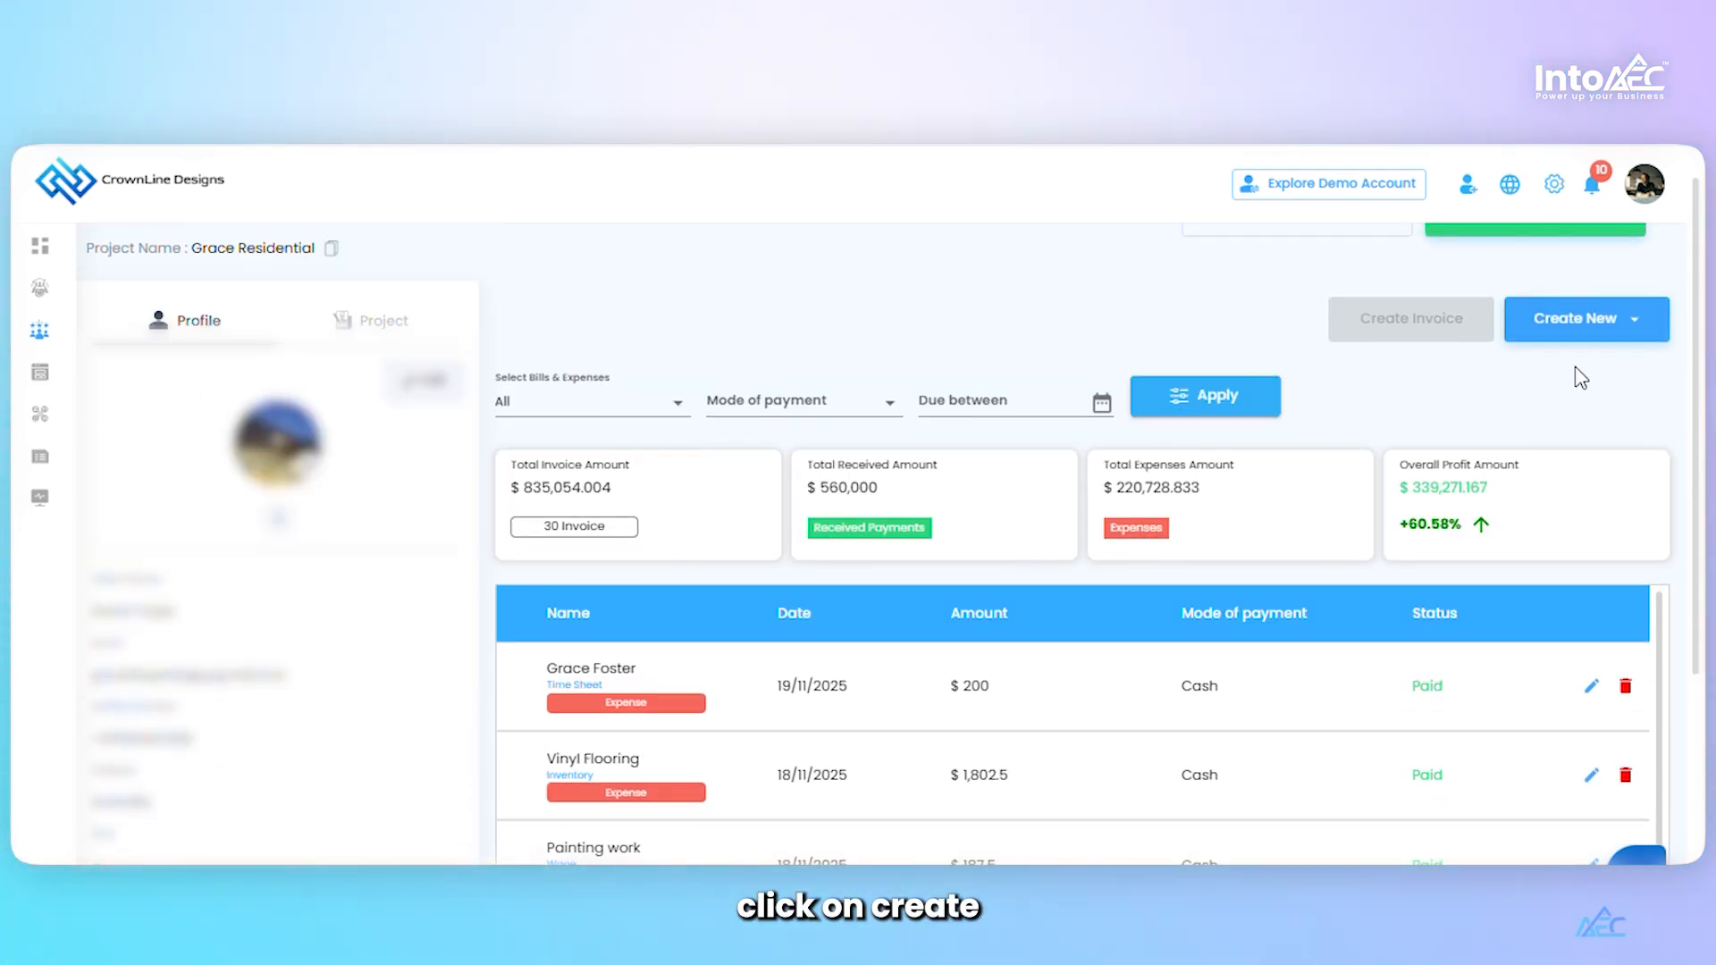
pyautogui.click(1616, 318)
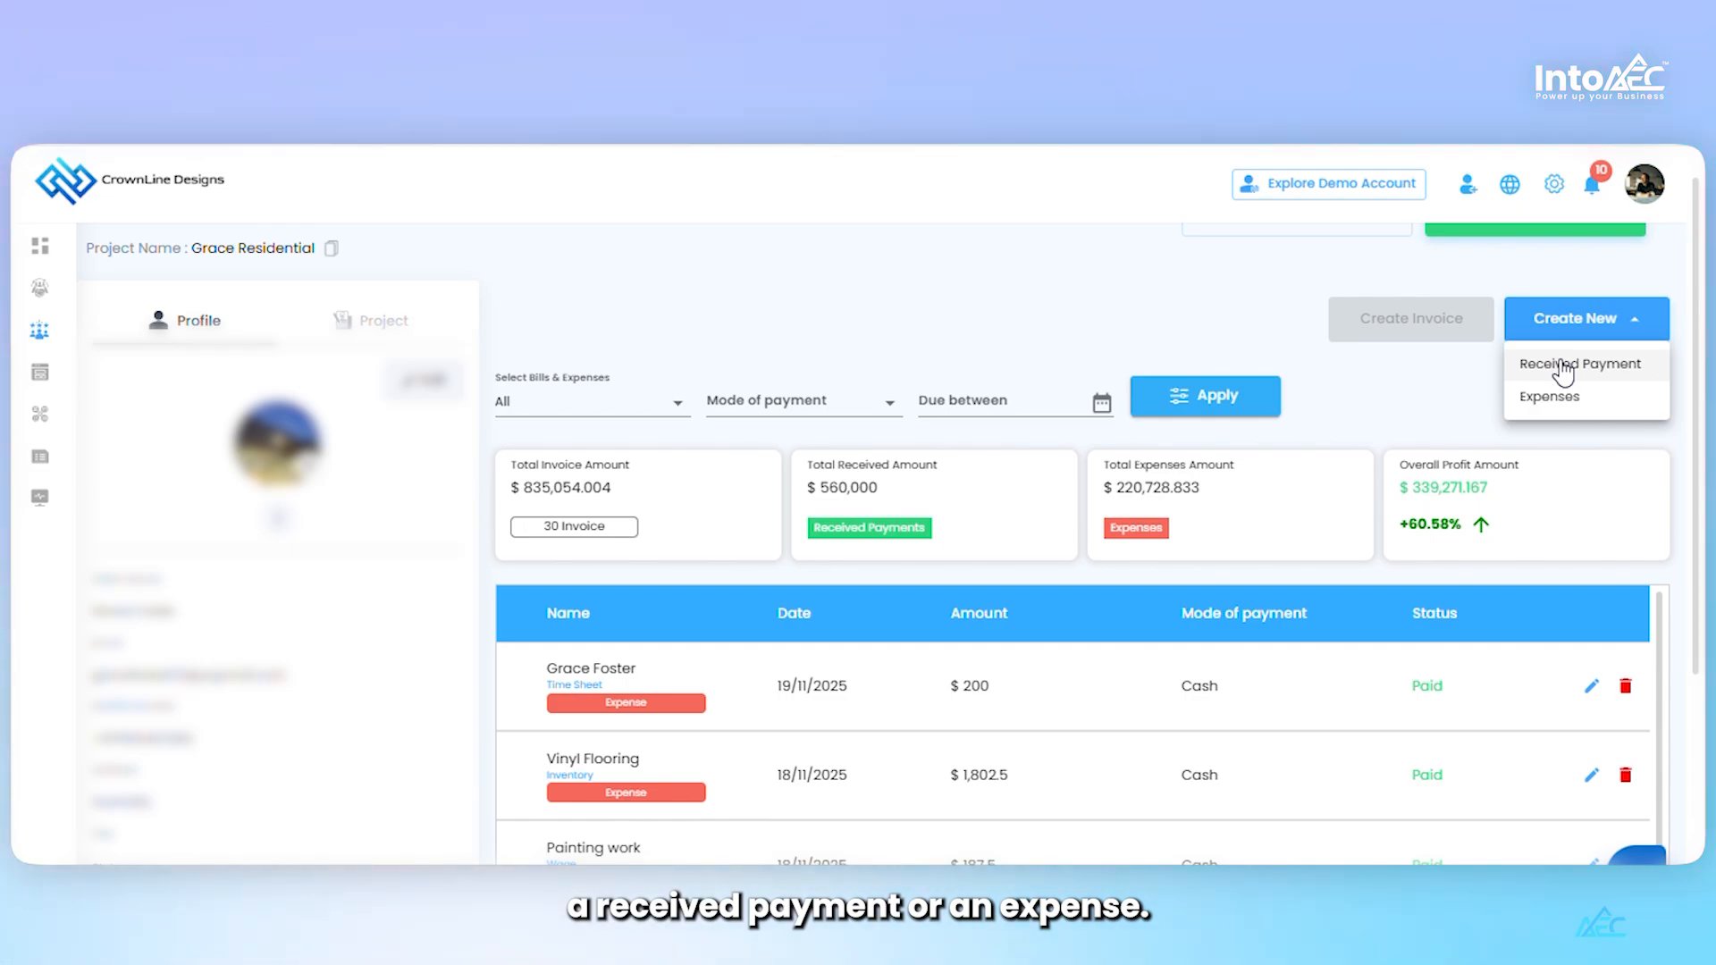
pyautogui.click(1568, 366)
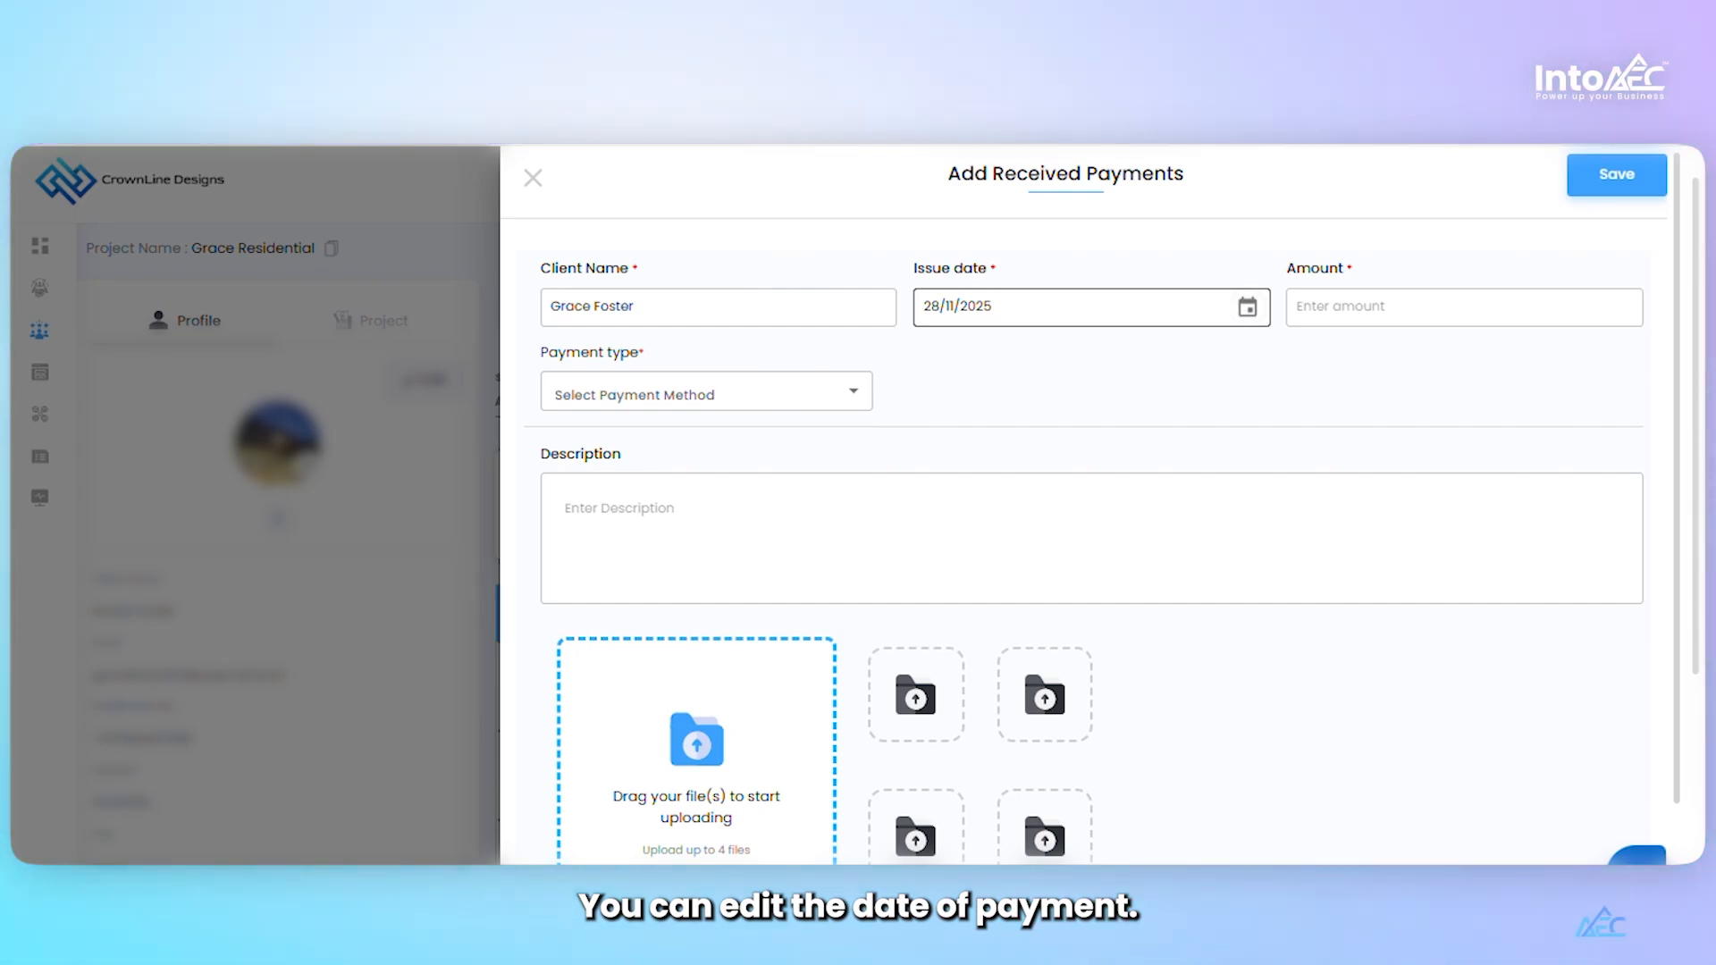
pyautogui.click(1433, 307)
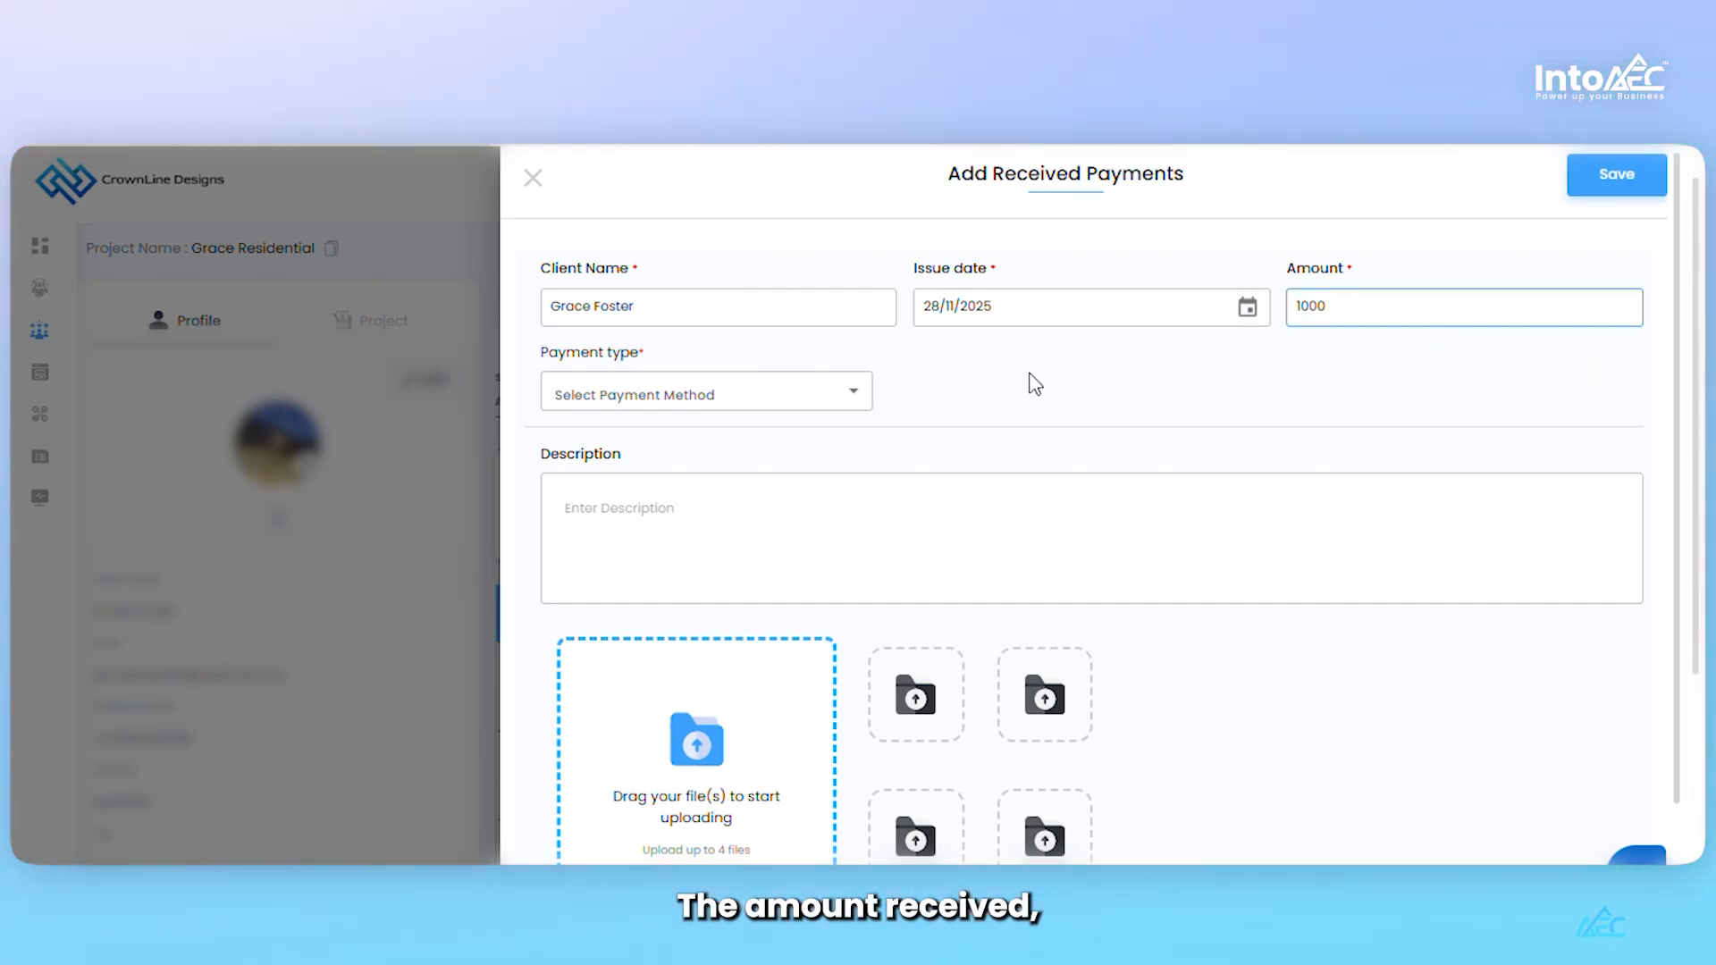
pyautogui.click(842, 404)
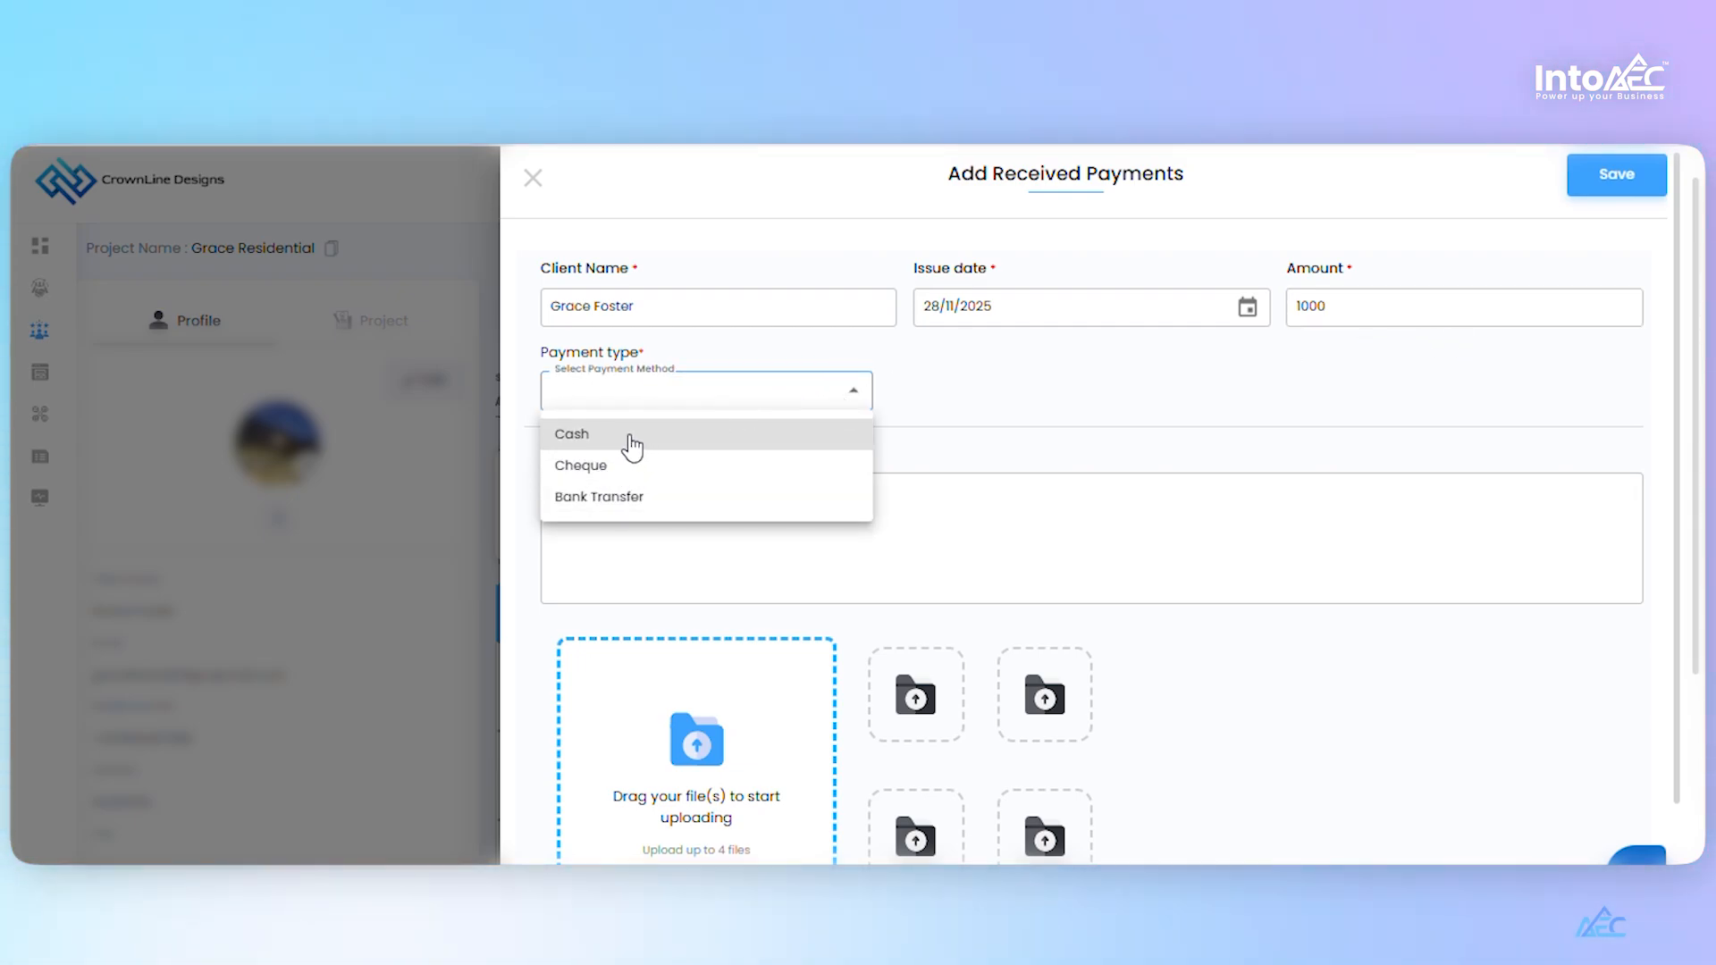
pyautogui.click(636, 464)
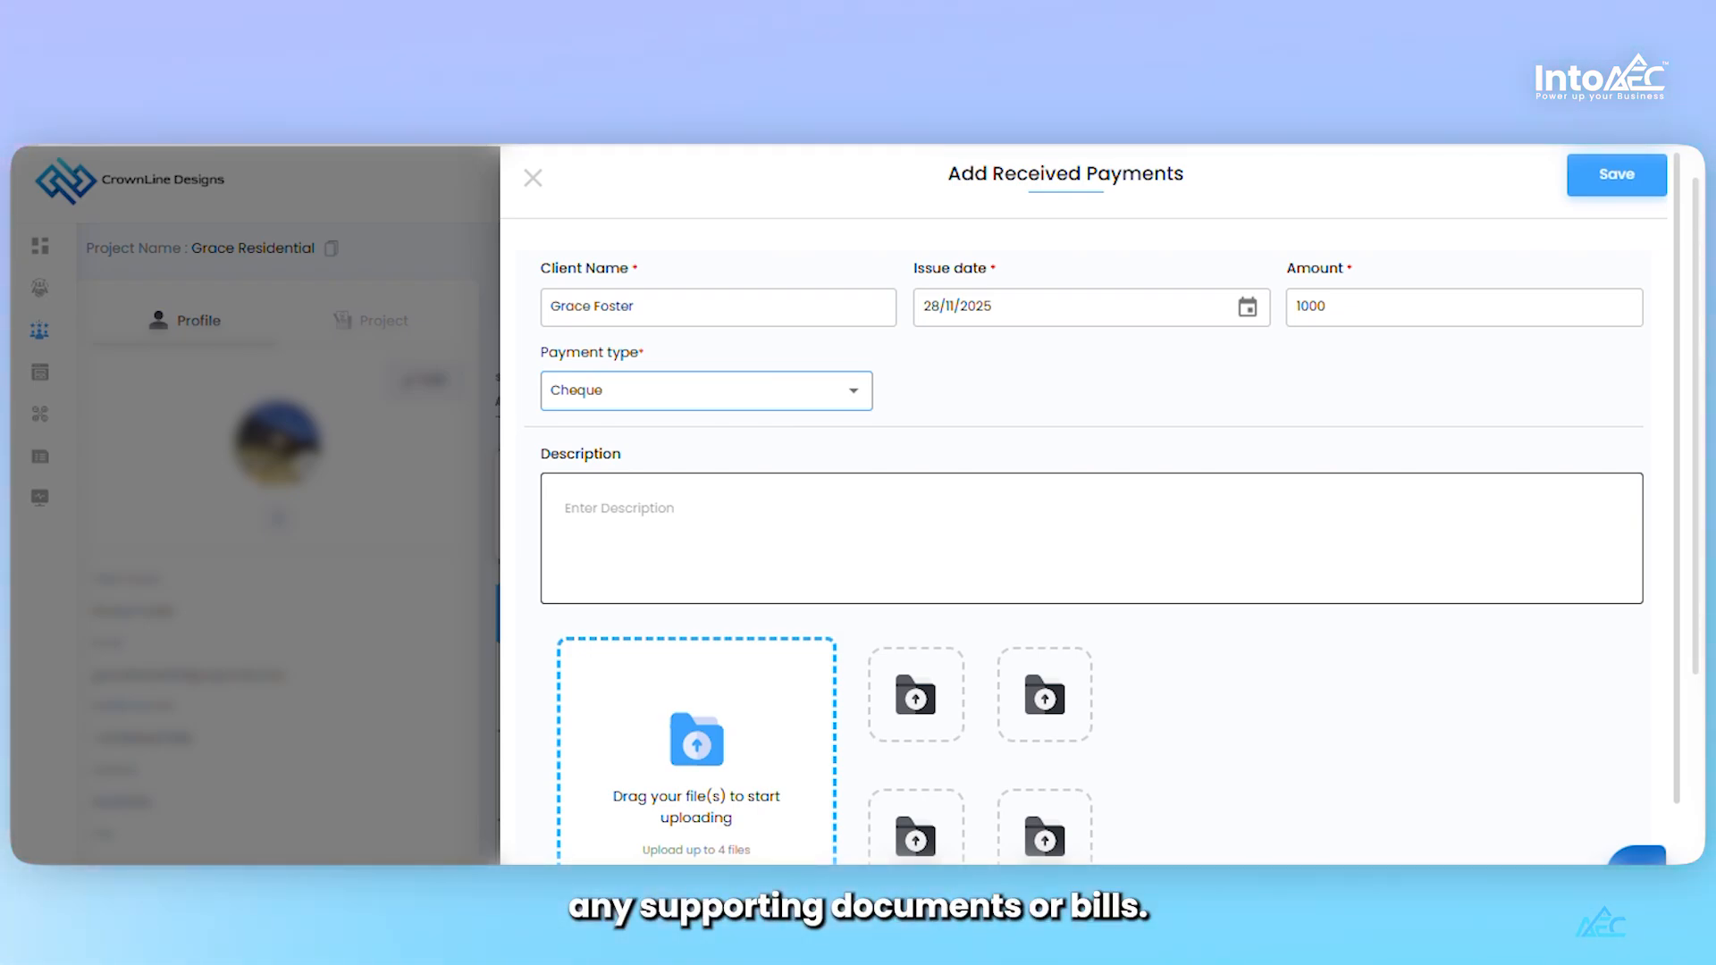
pyautogui.scroll(-2, 789, 739)
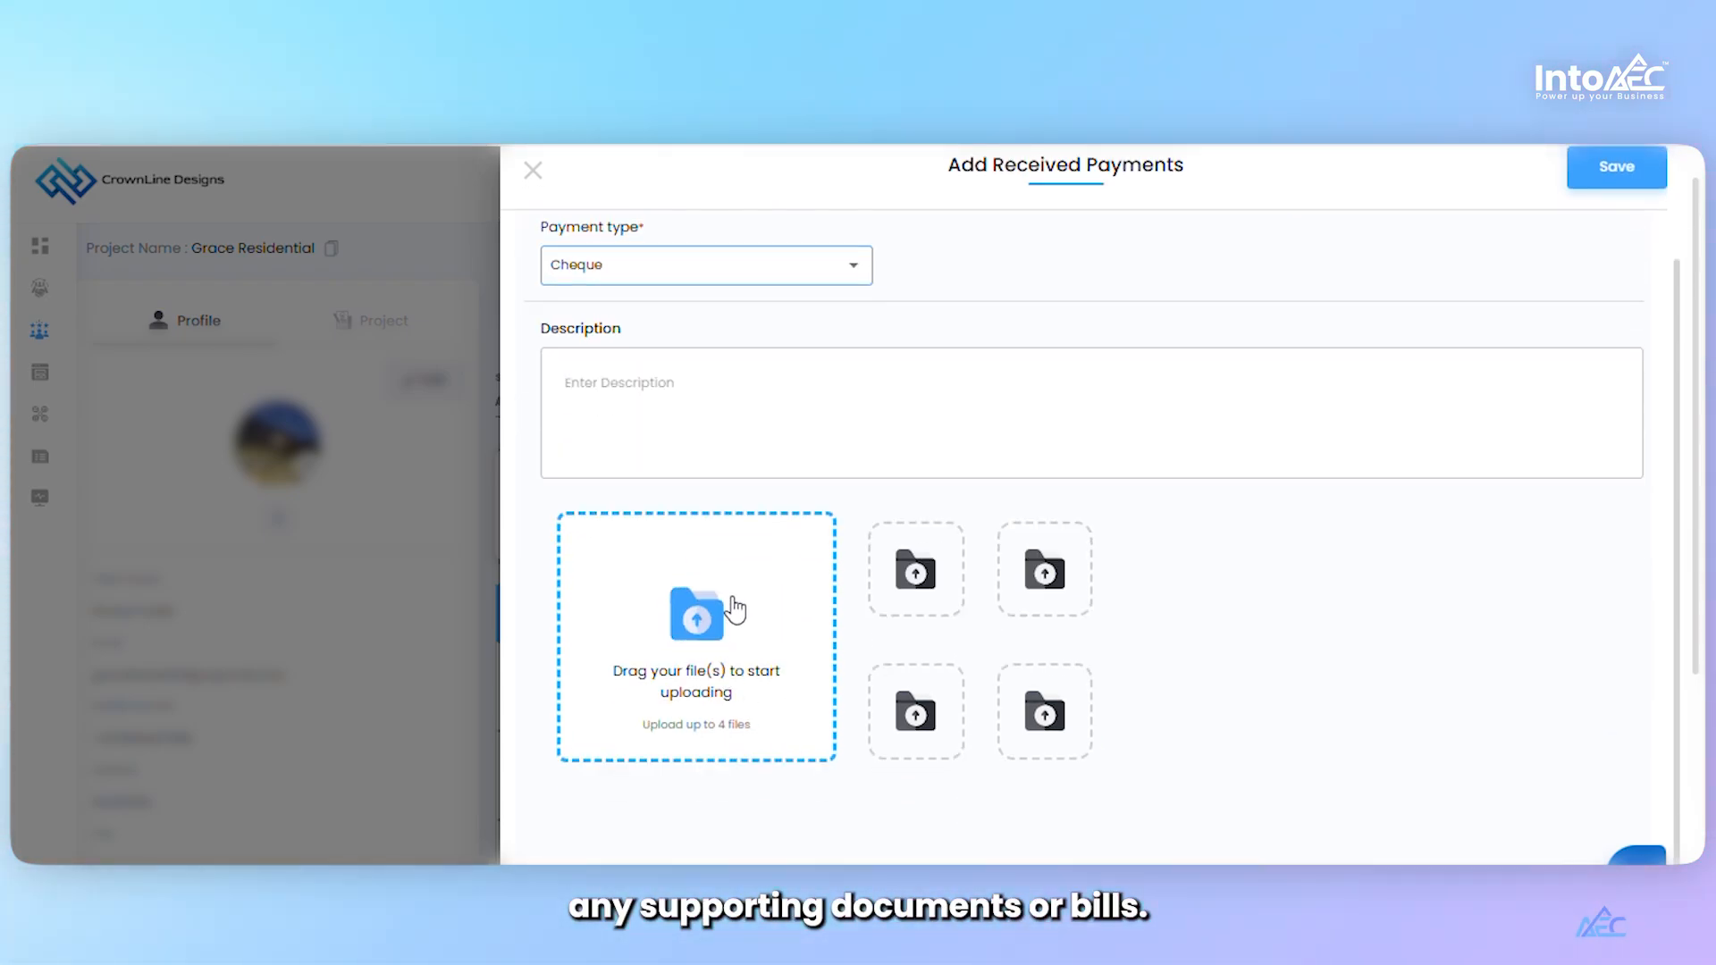
pyautogui.scroll(2, 1374, 585)
pyautogui.scroll(-2, 1164, 498)
pyautogui.scroll(2, 1168, 498)
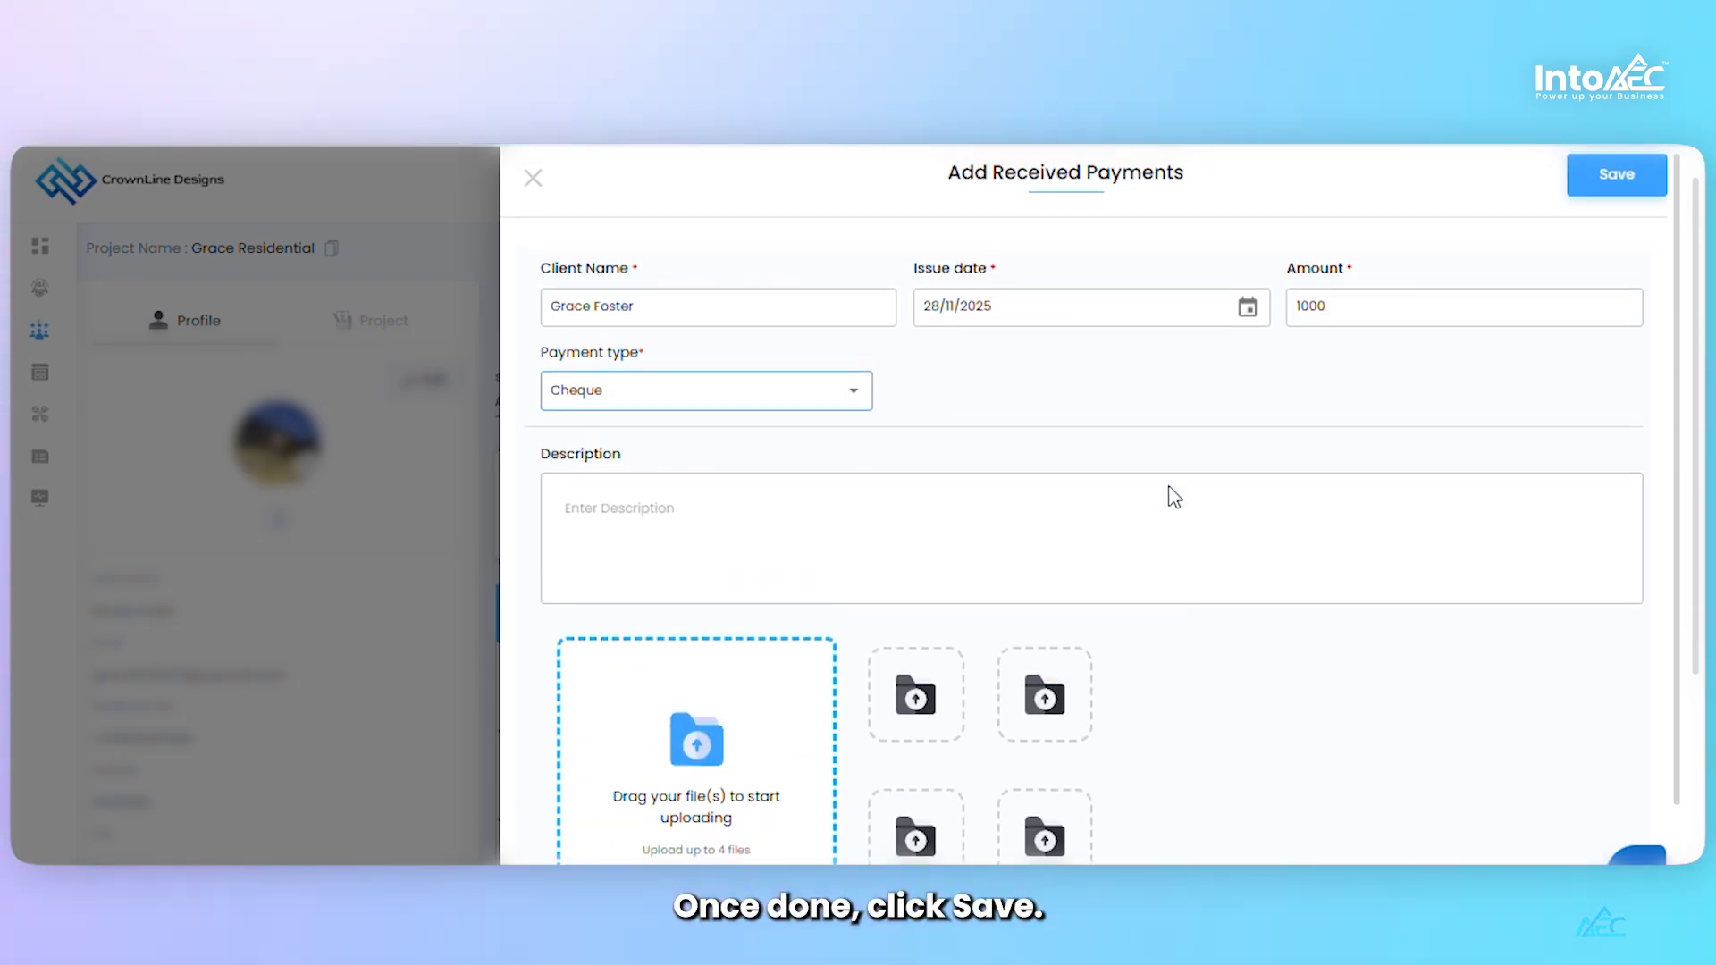
pyautogui.click(1617, 175)
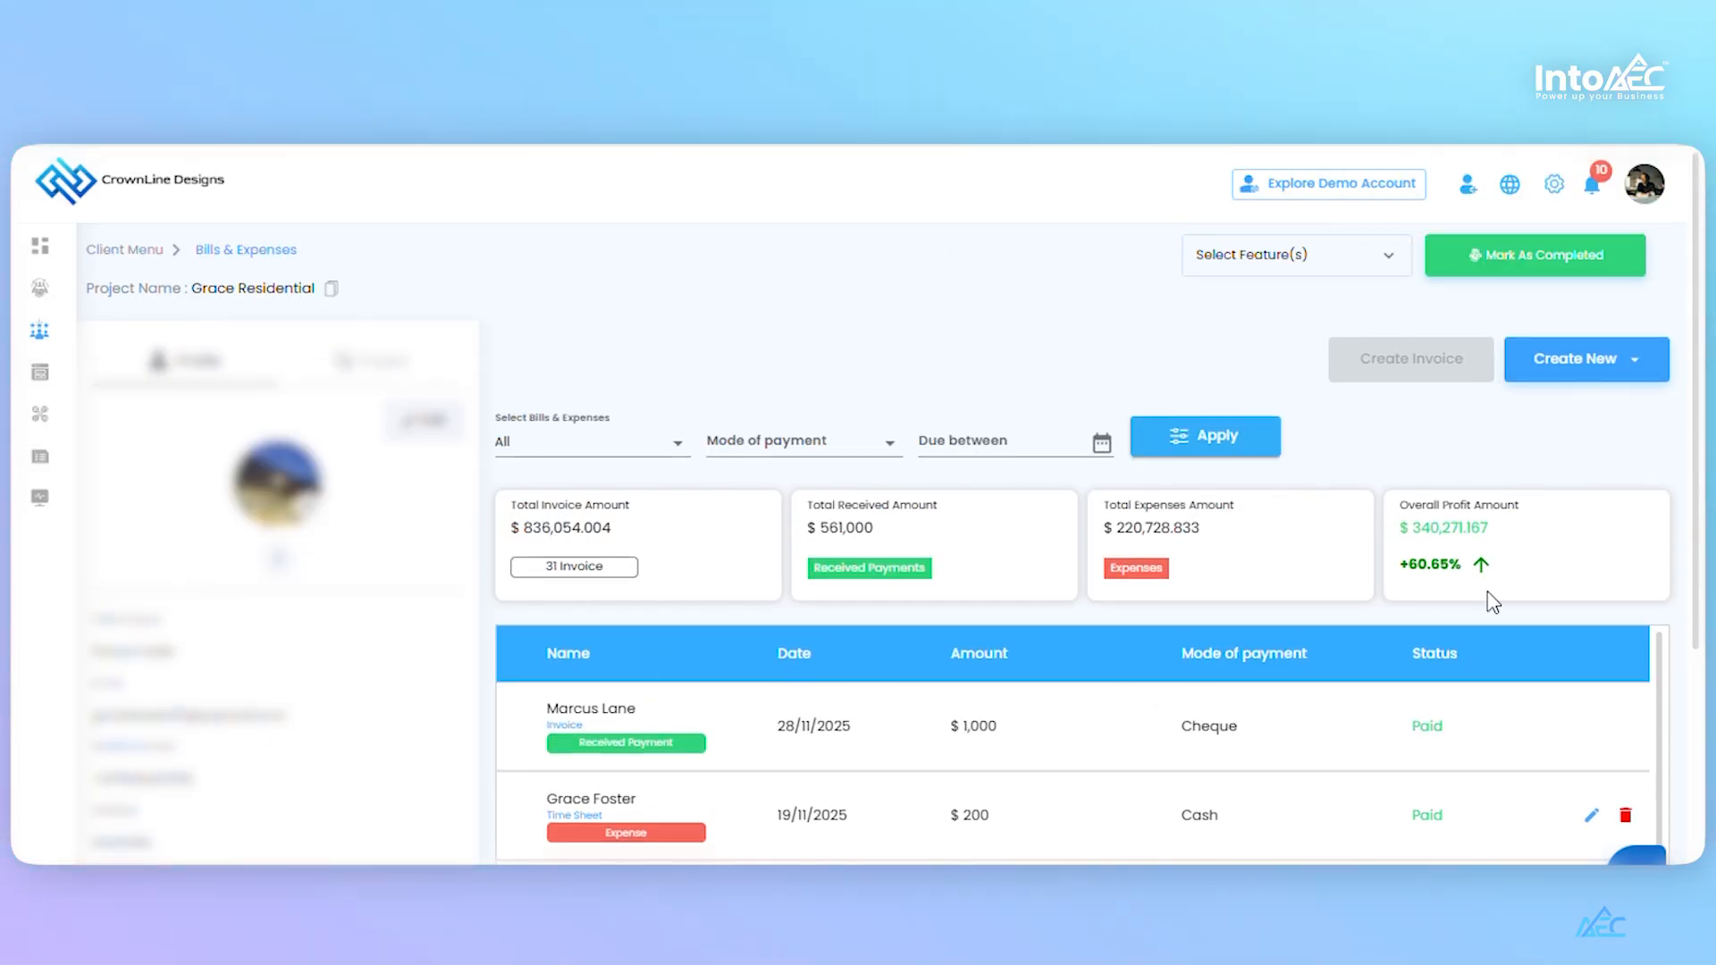
# Create a new expense named Site Expenses, dated 28/11/2025, with an amount of 1500 and Cash as the mode of payment
pyautogui.click(1626, 366)
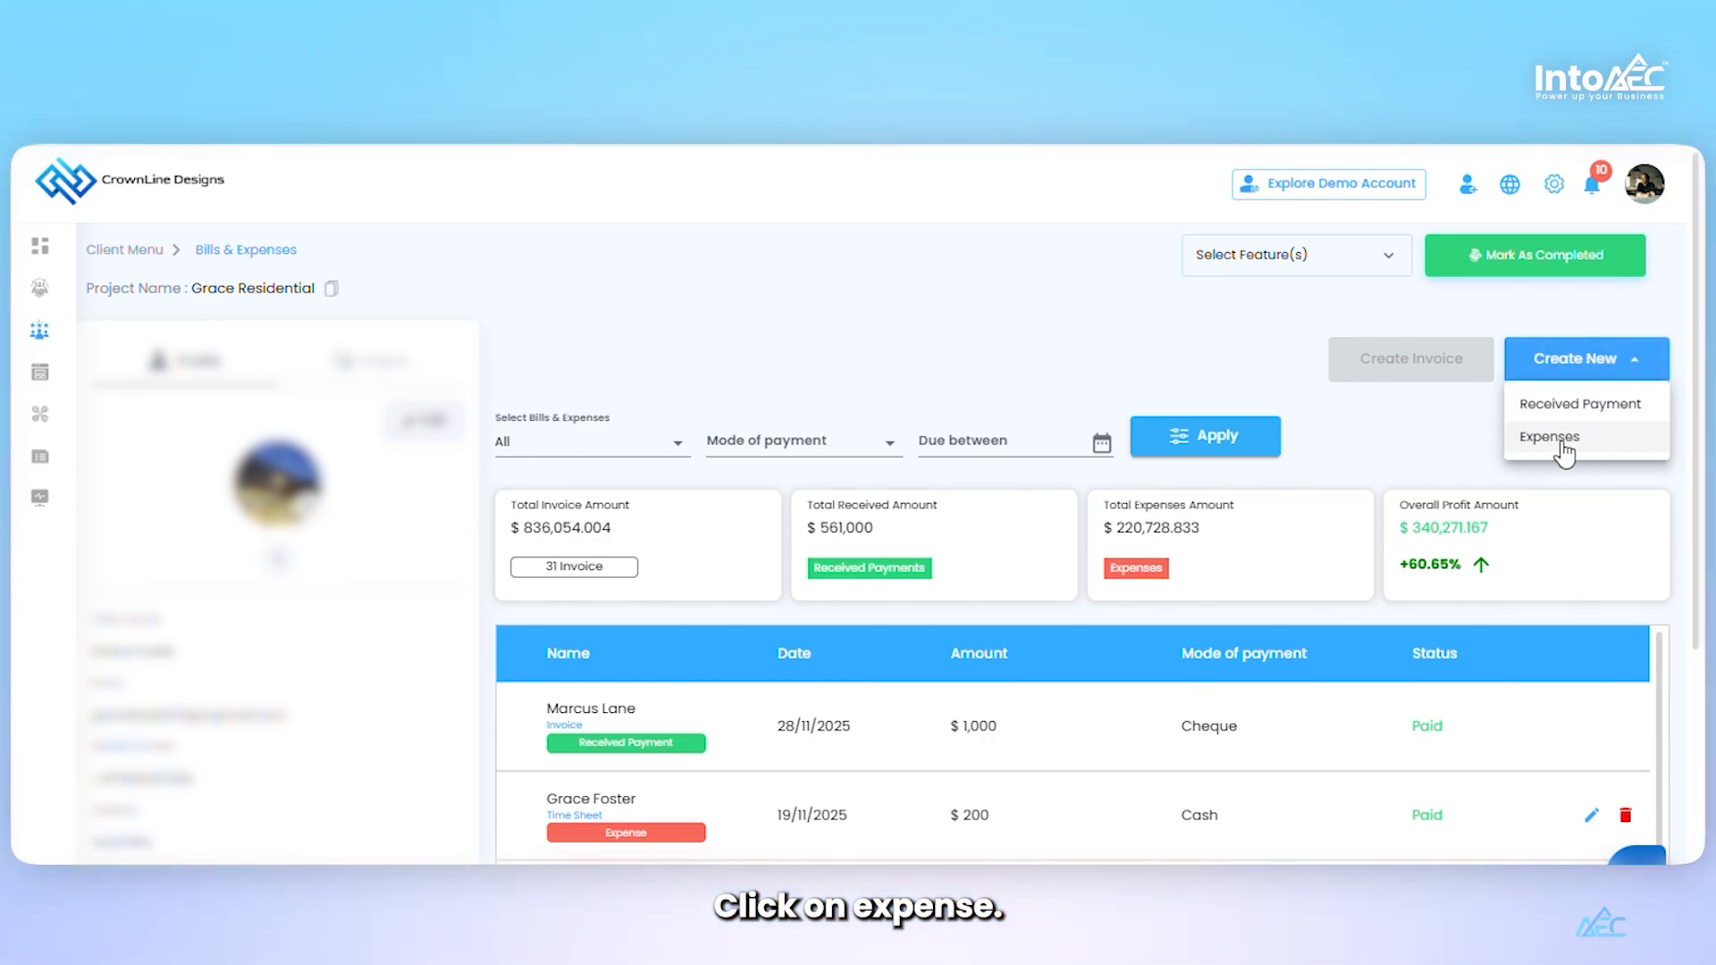
pyautogui.click(1564, 440)
pyautogui.click(706, 307)
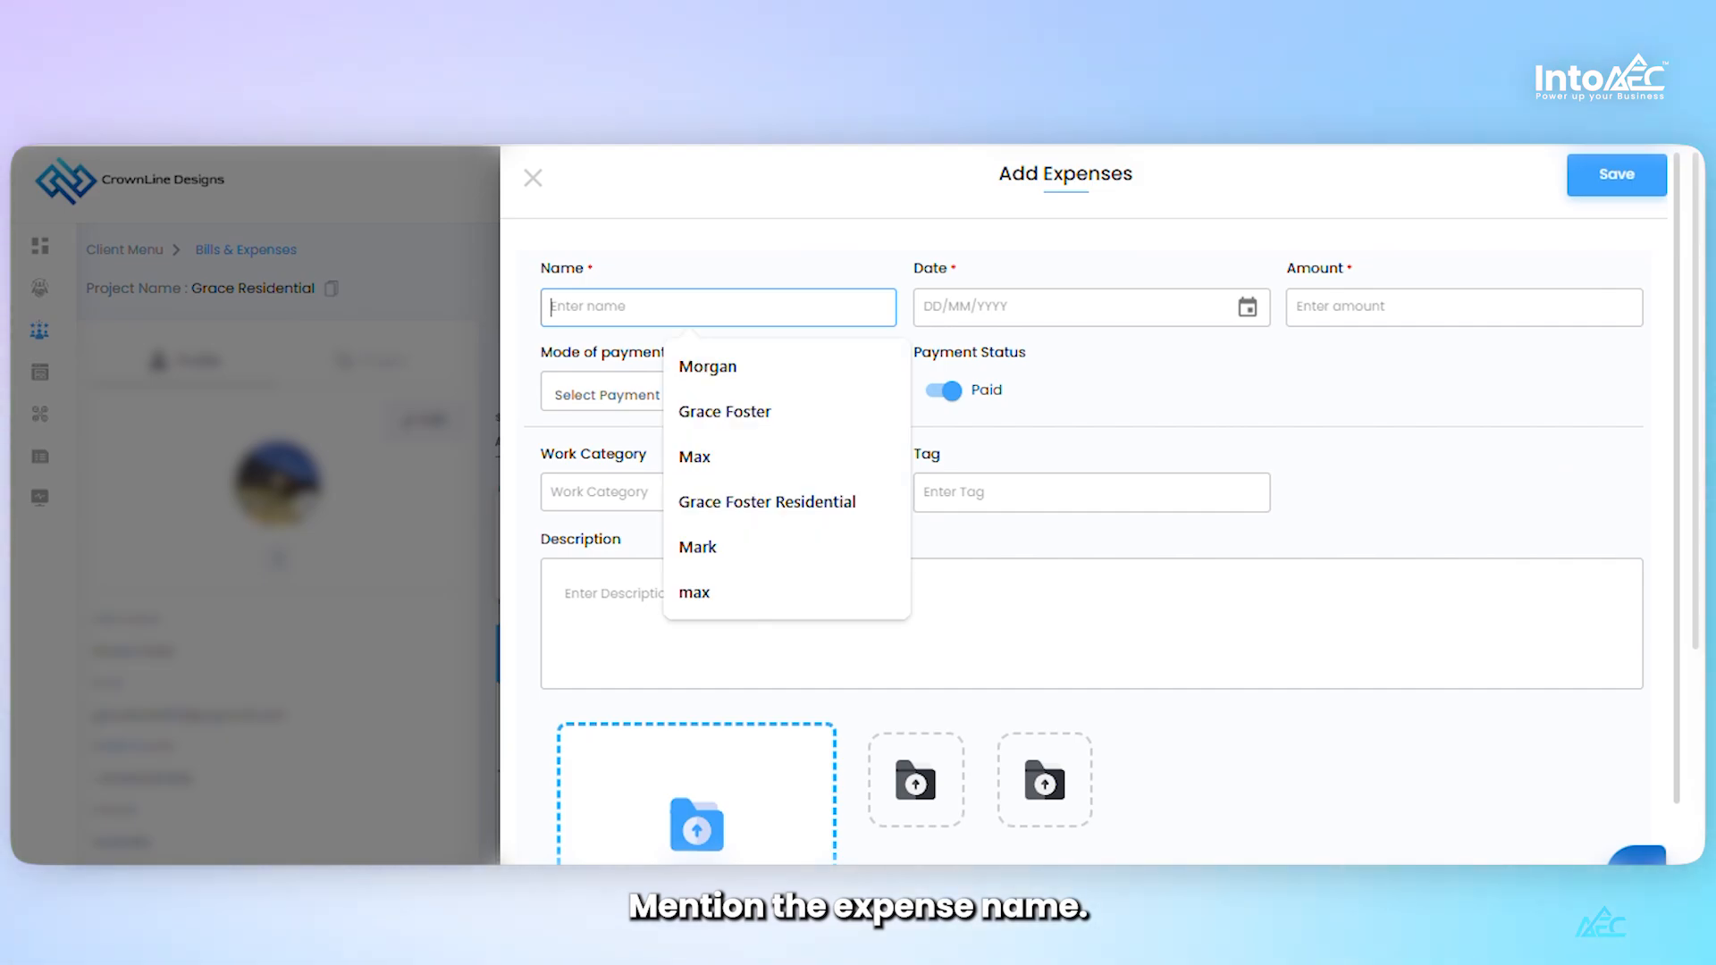
pyautogui.write('Sit')
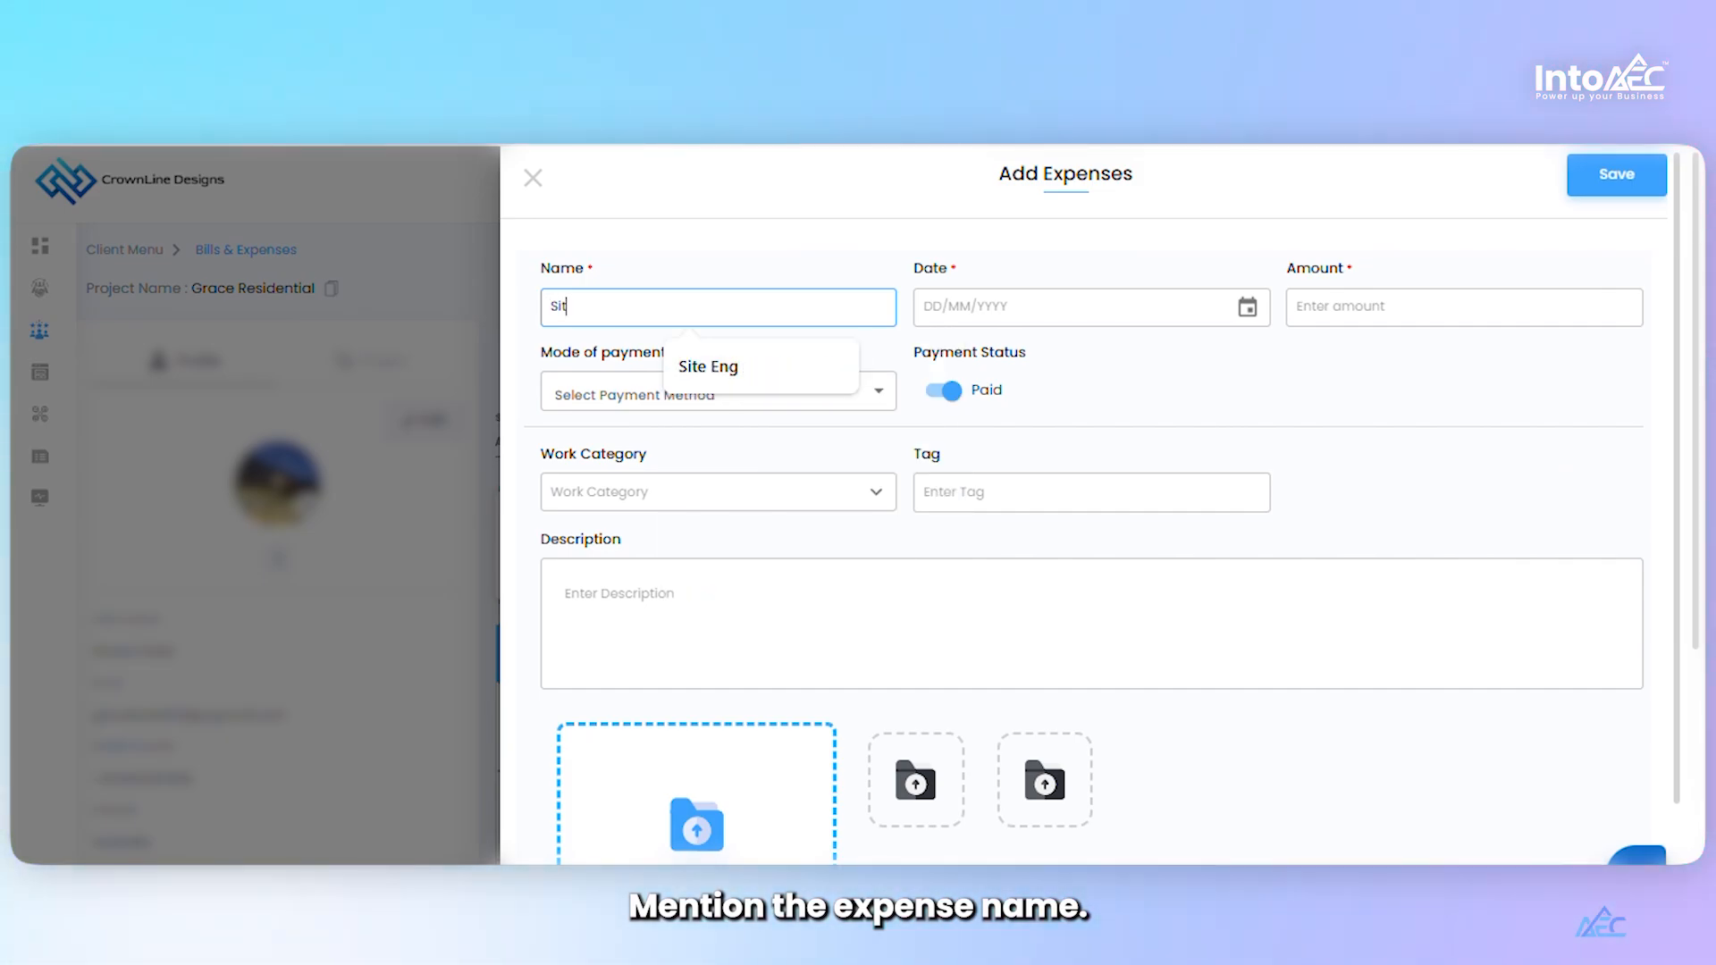
pyautogui.write('e Expenses')
pyautogui.click(1248, 309)
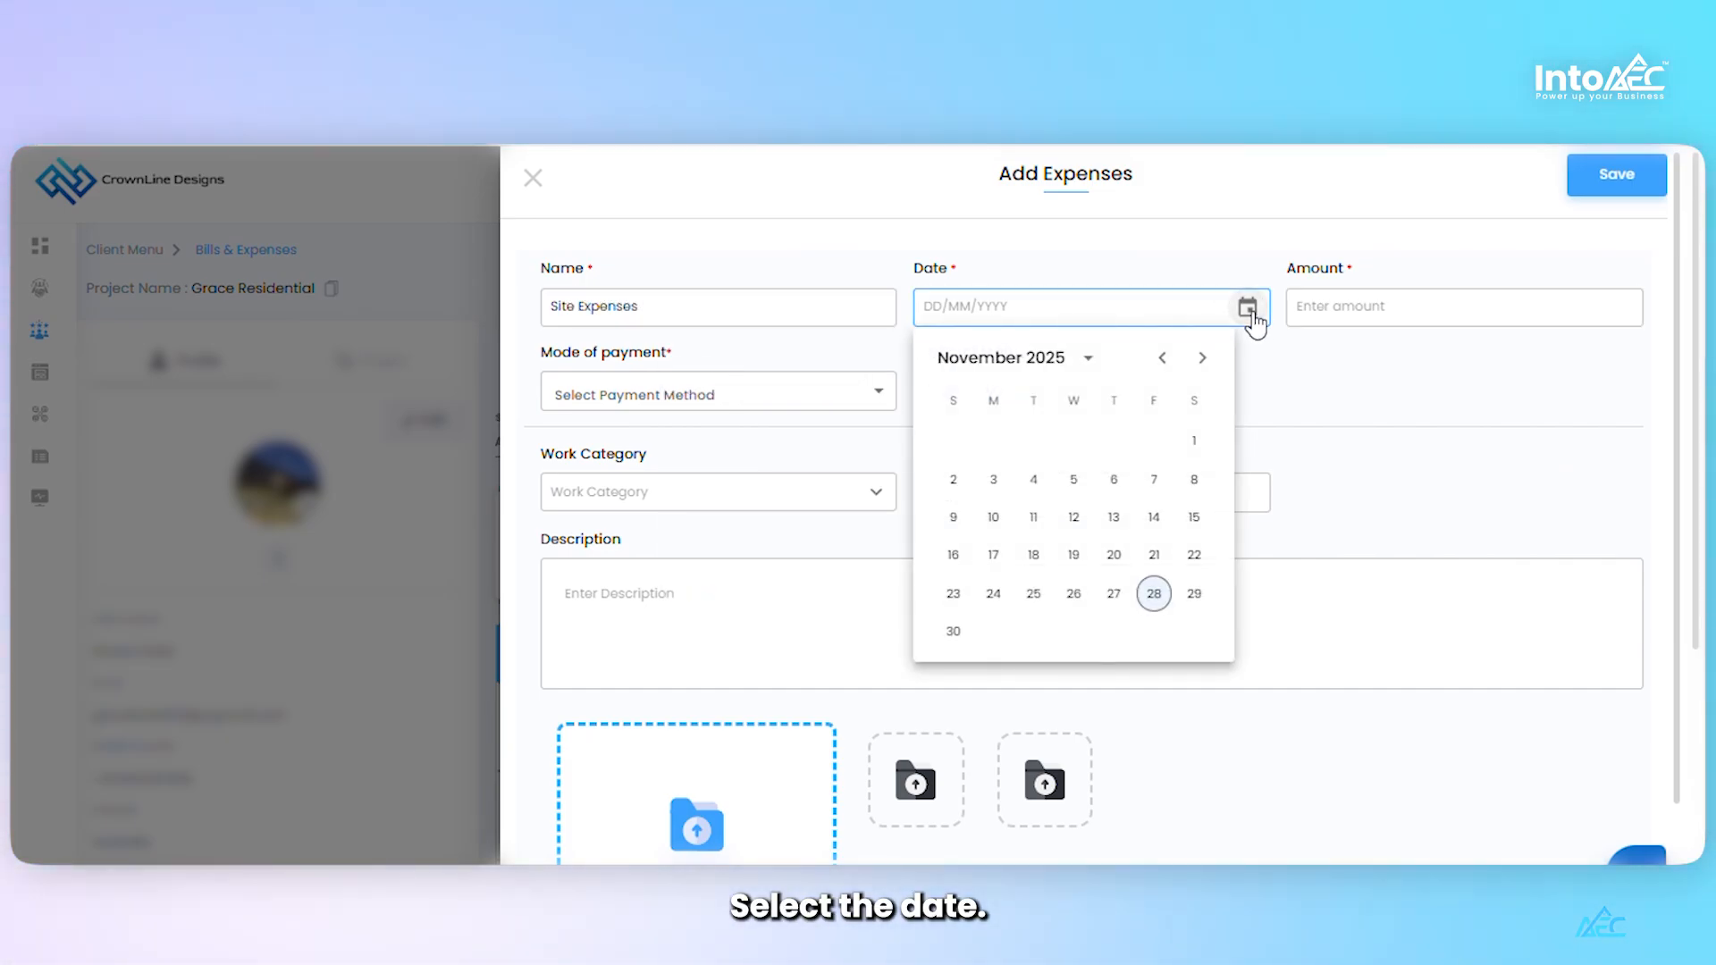
pyautogui.click(1154, 594)
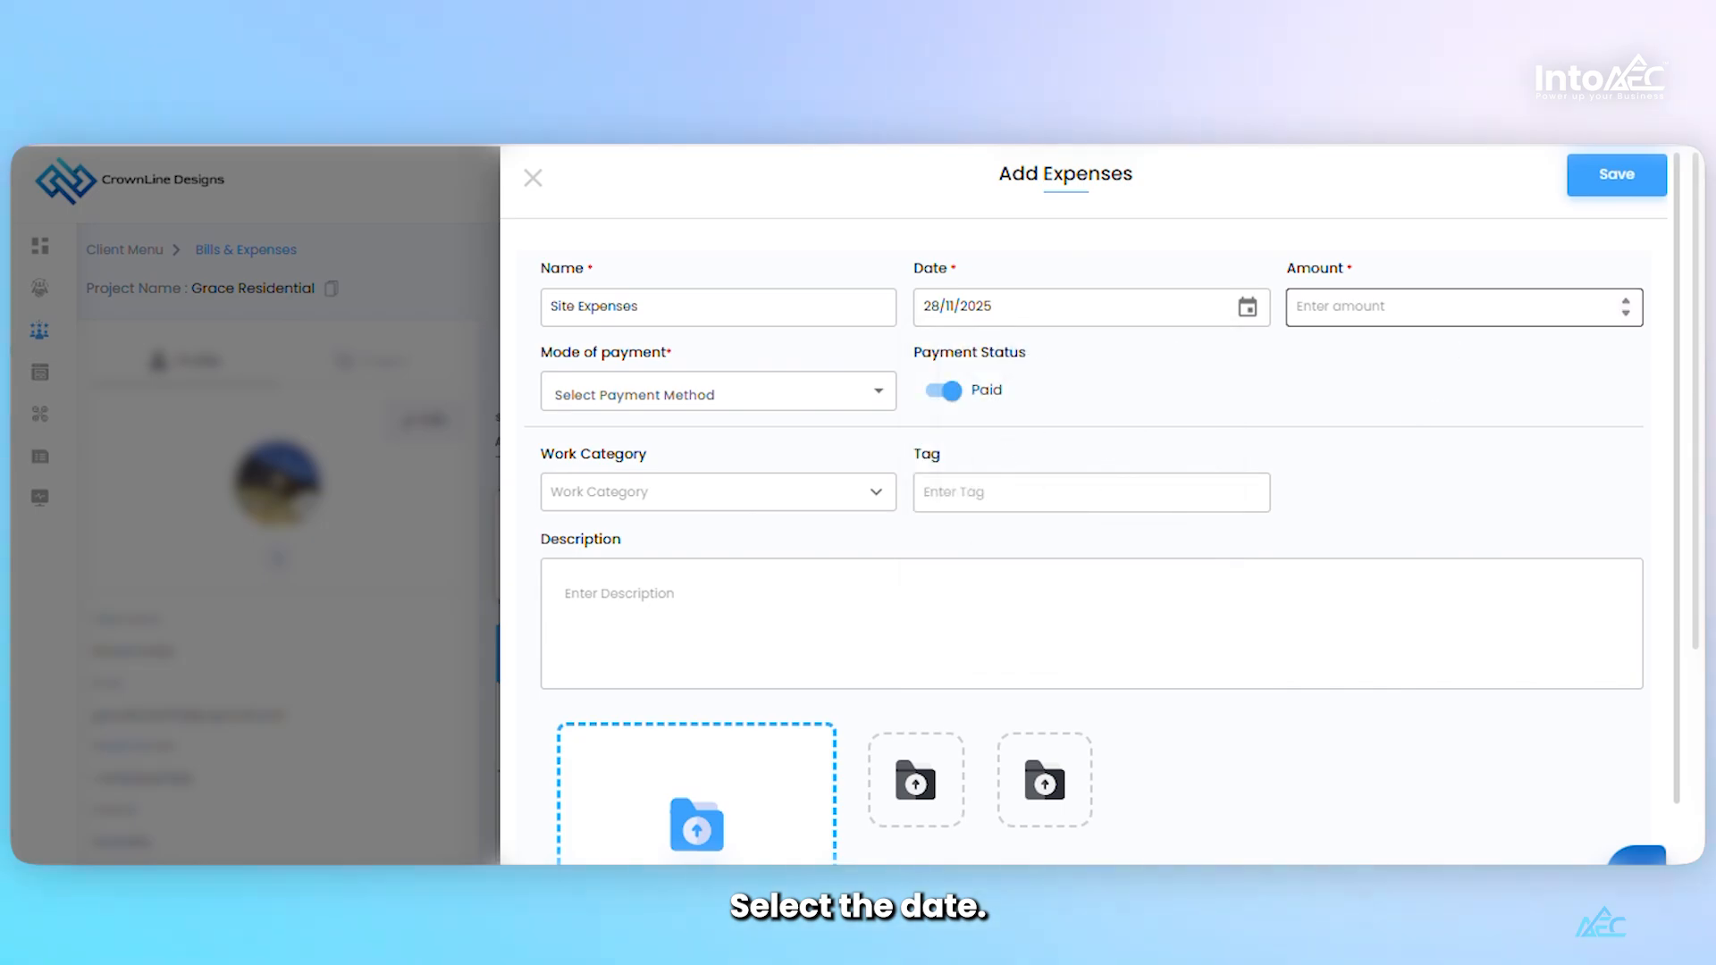
pyautogui.write('1500')
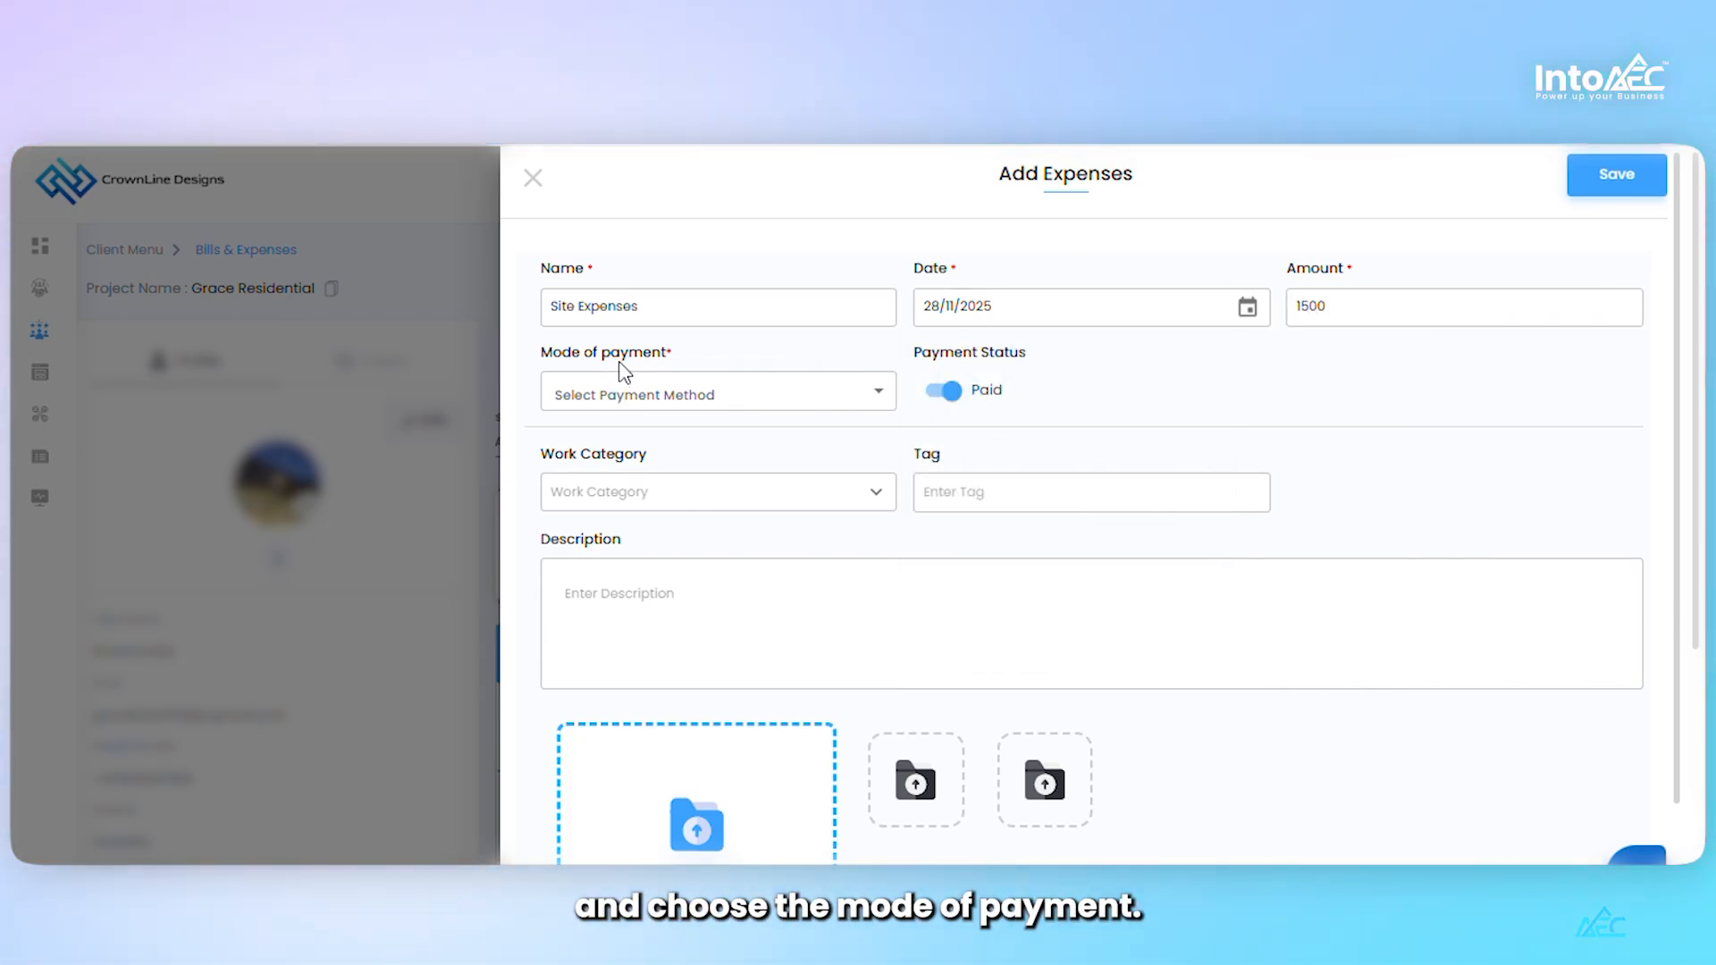
pyautogui.click(878, 393)
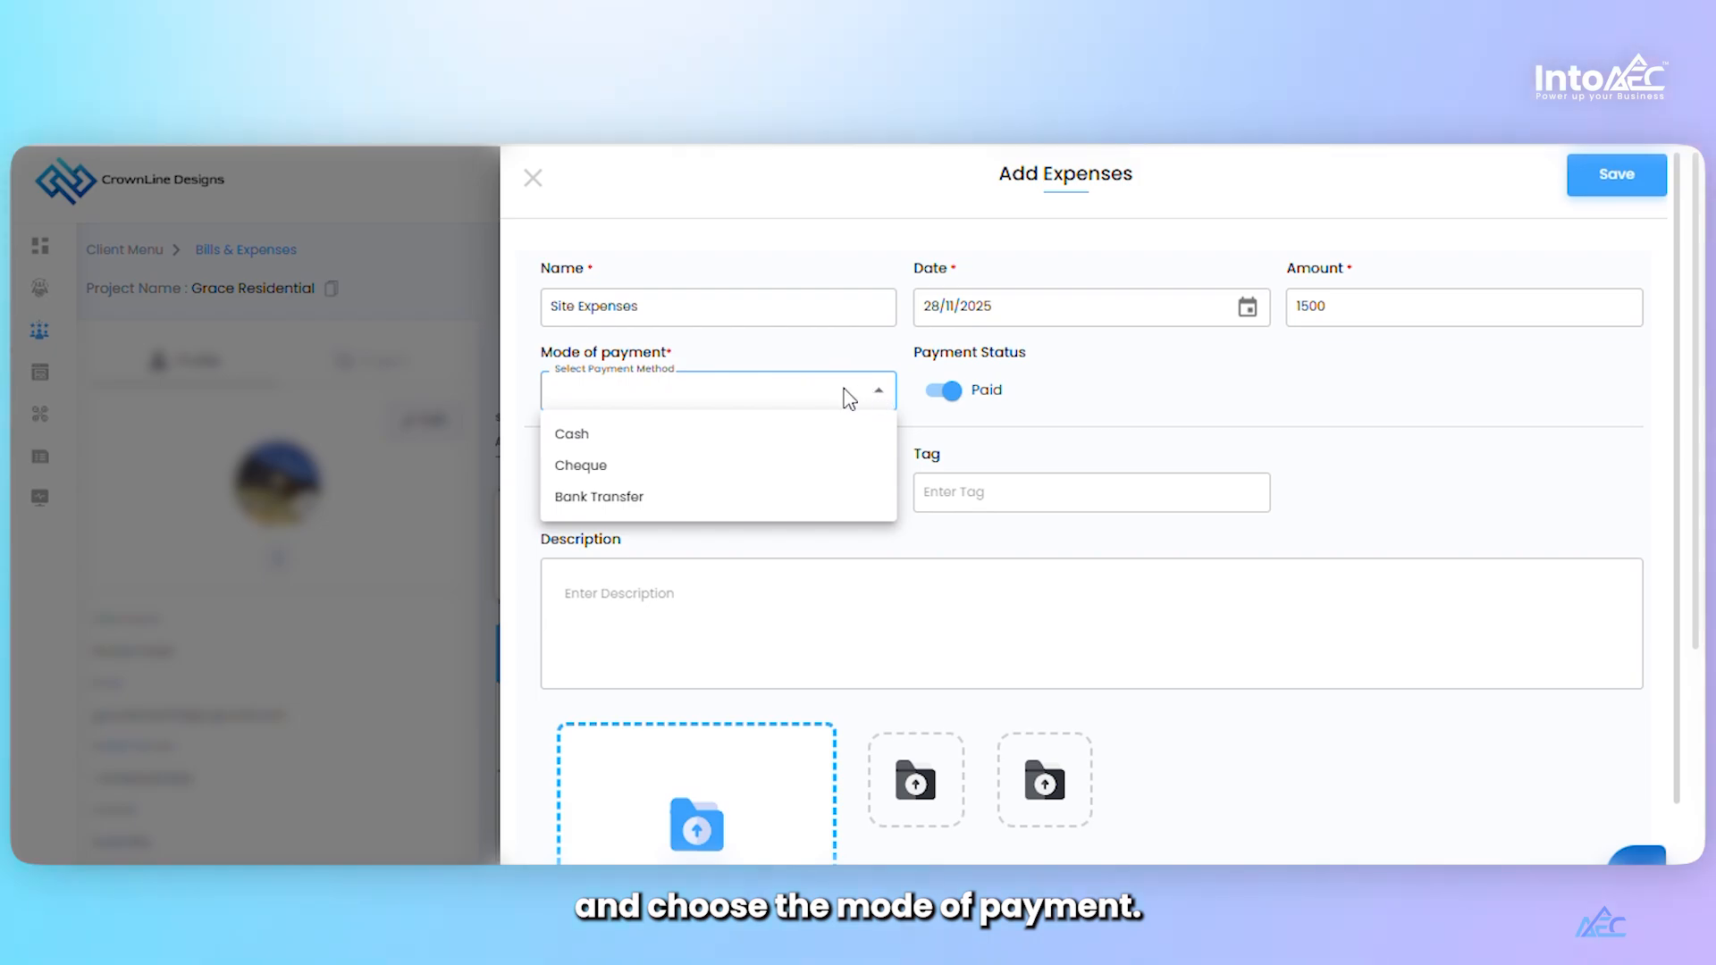
pyautogui.click(659, 438)
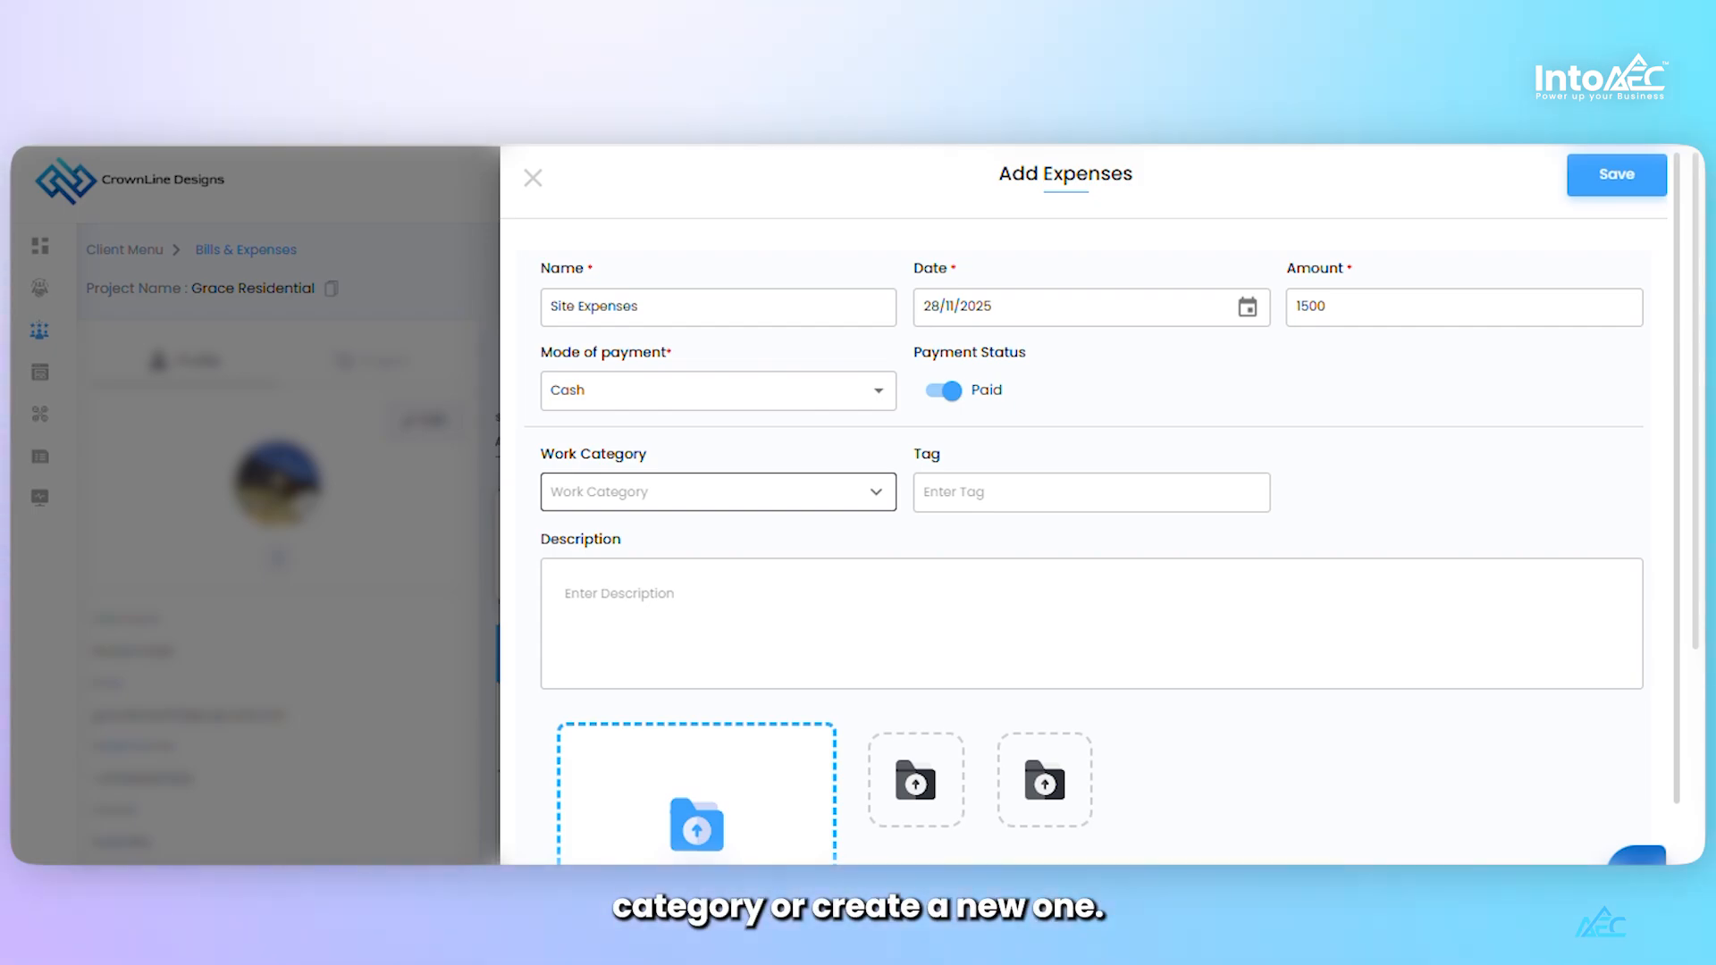
# Set the expense's work category to Site Work and its tag to Worker Expenses
pyautogui.click(719, 492)
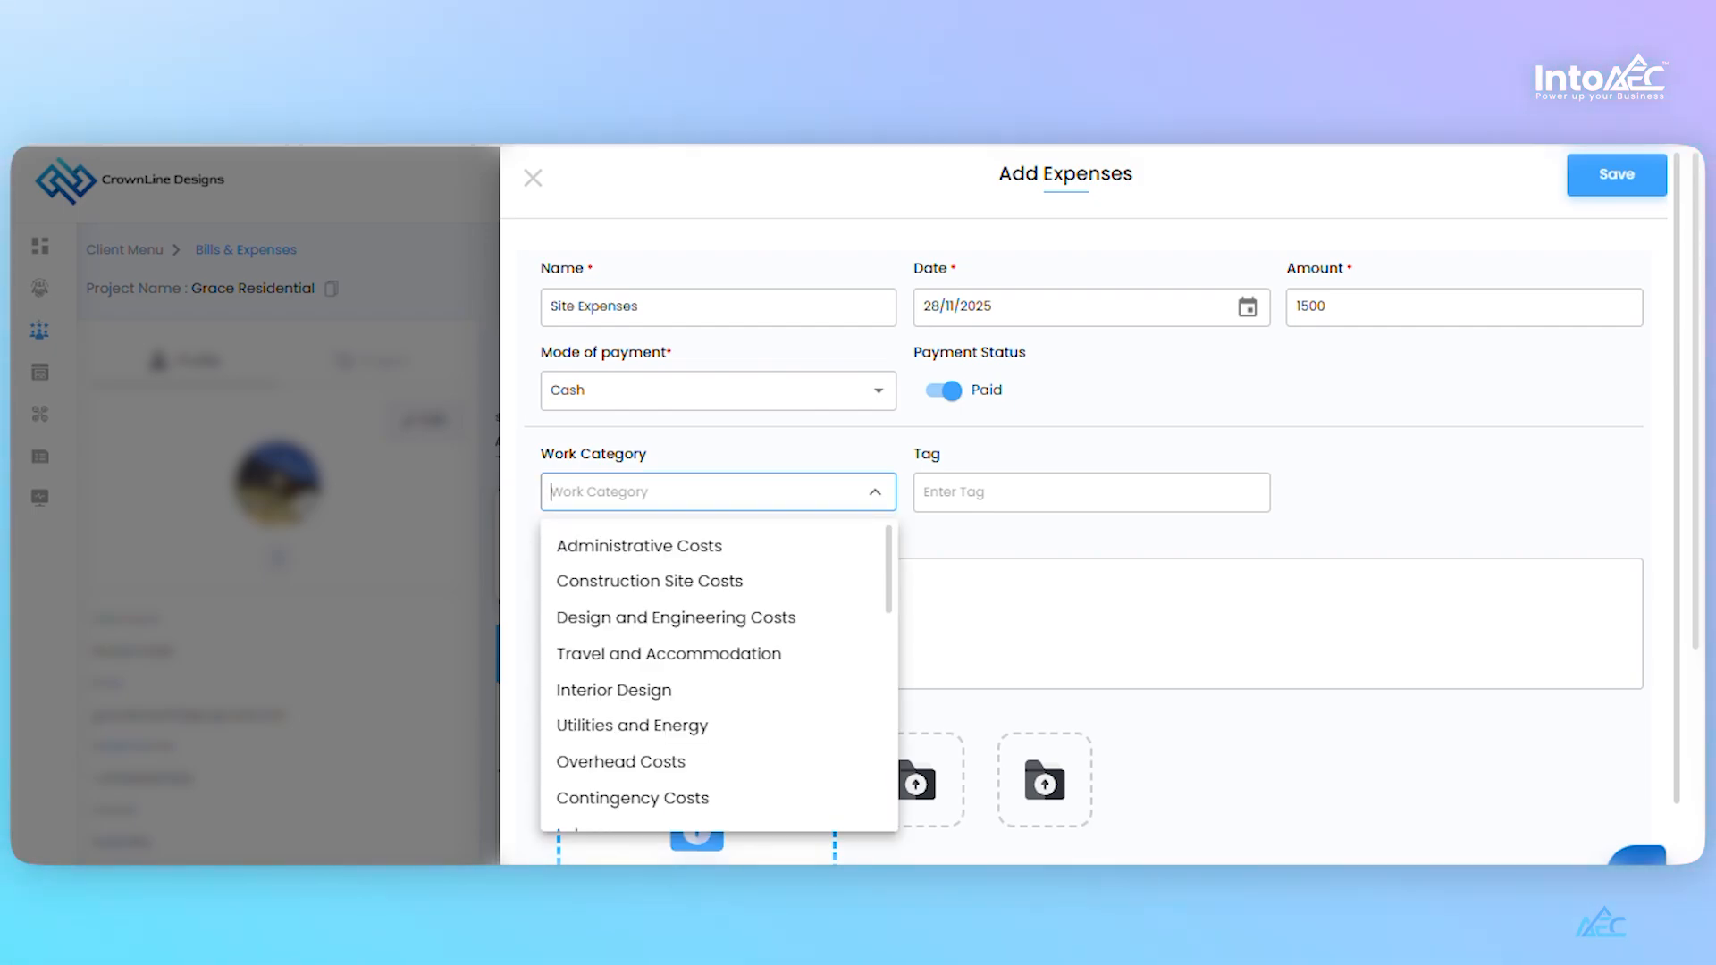
pyautogui.write('Site Work')
pyautogui.click(634, 565)
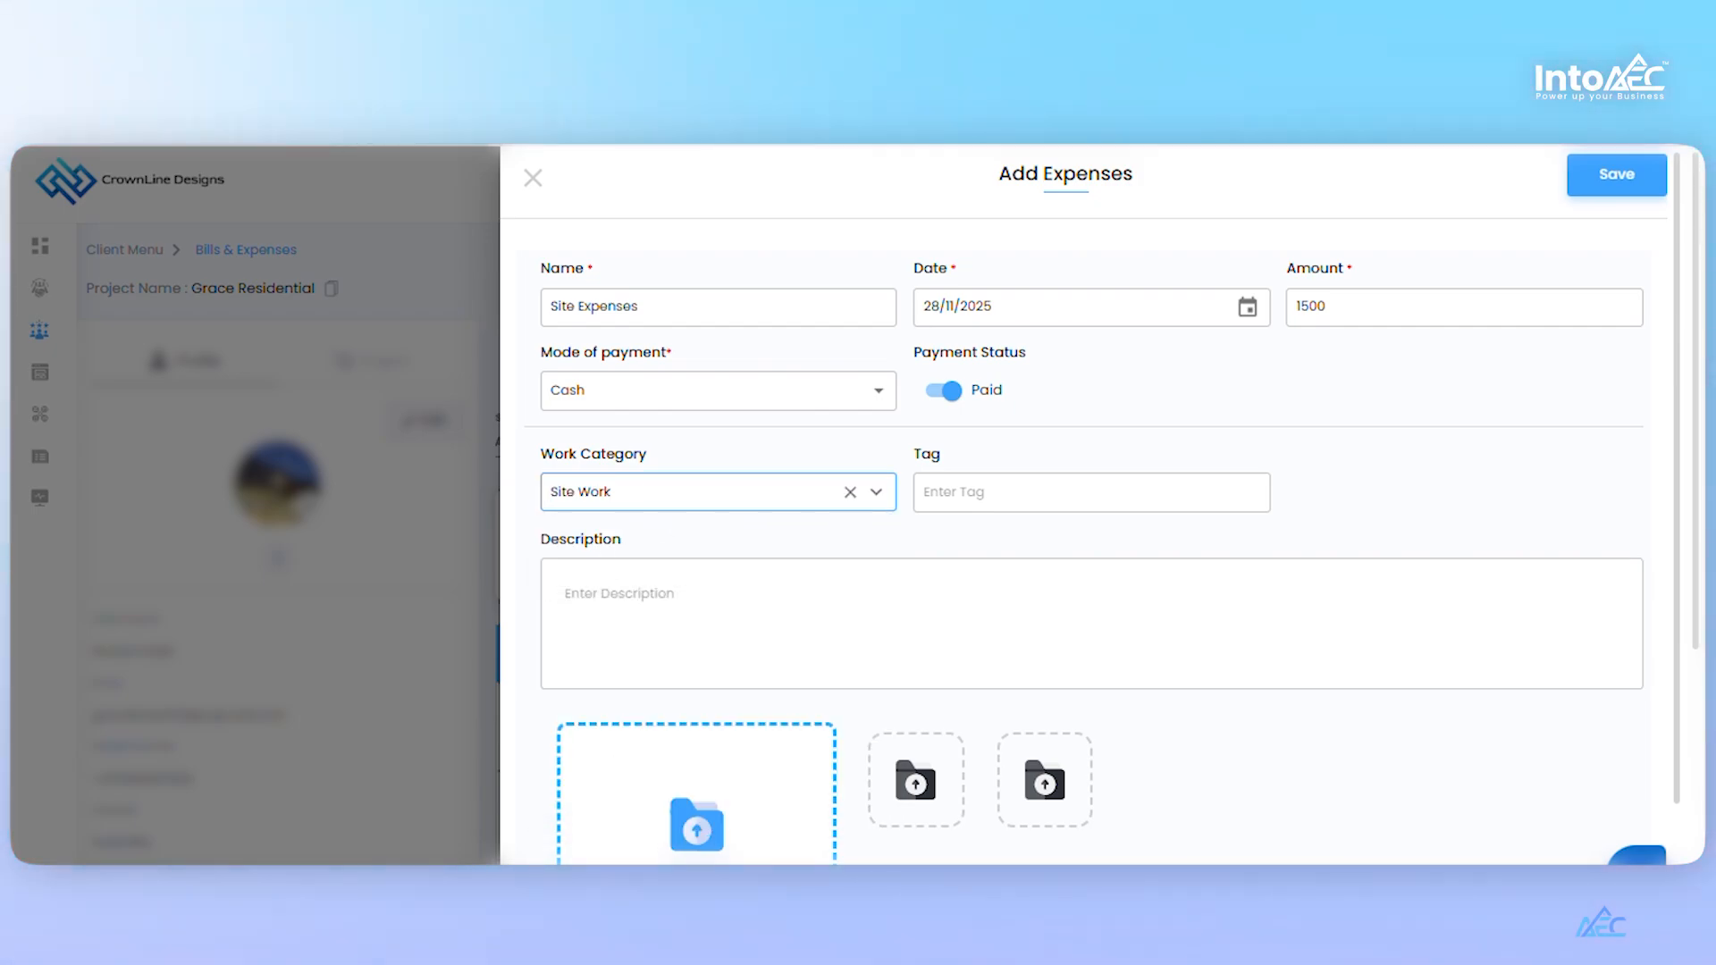
pyautogui.click(1063, 492)
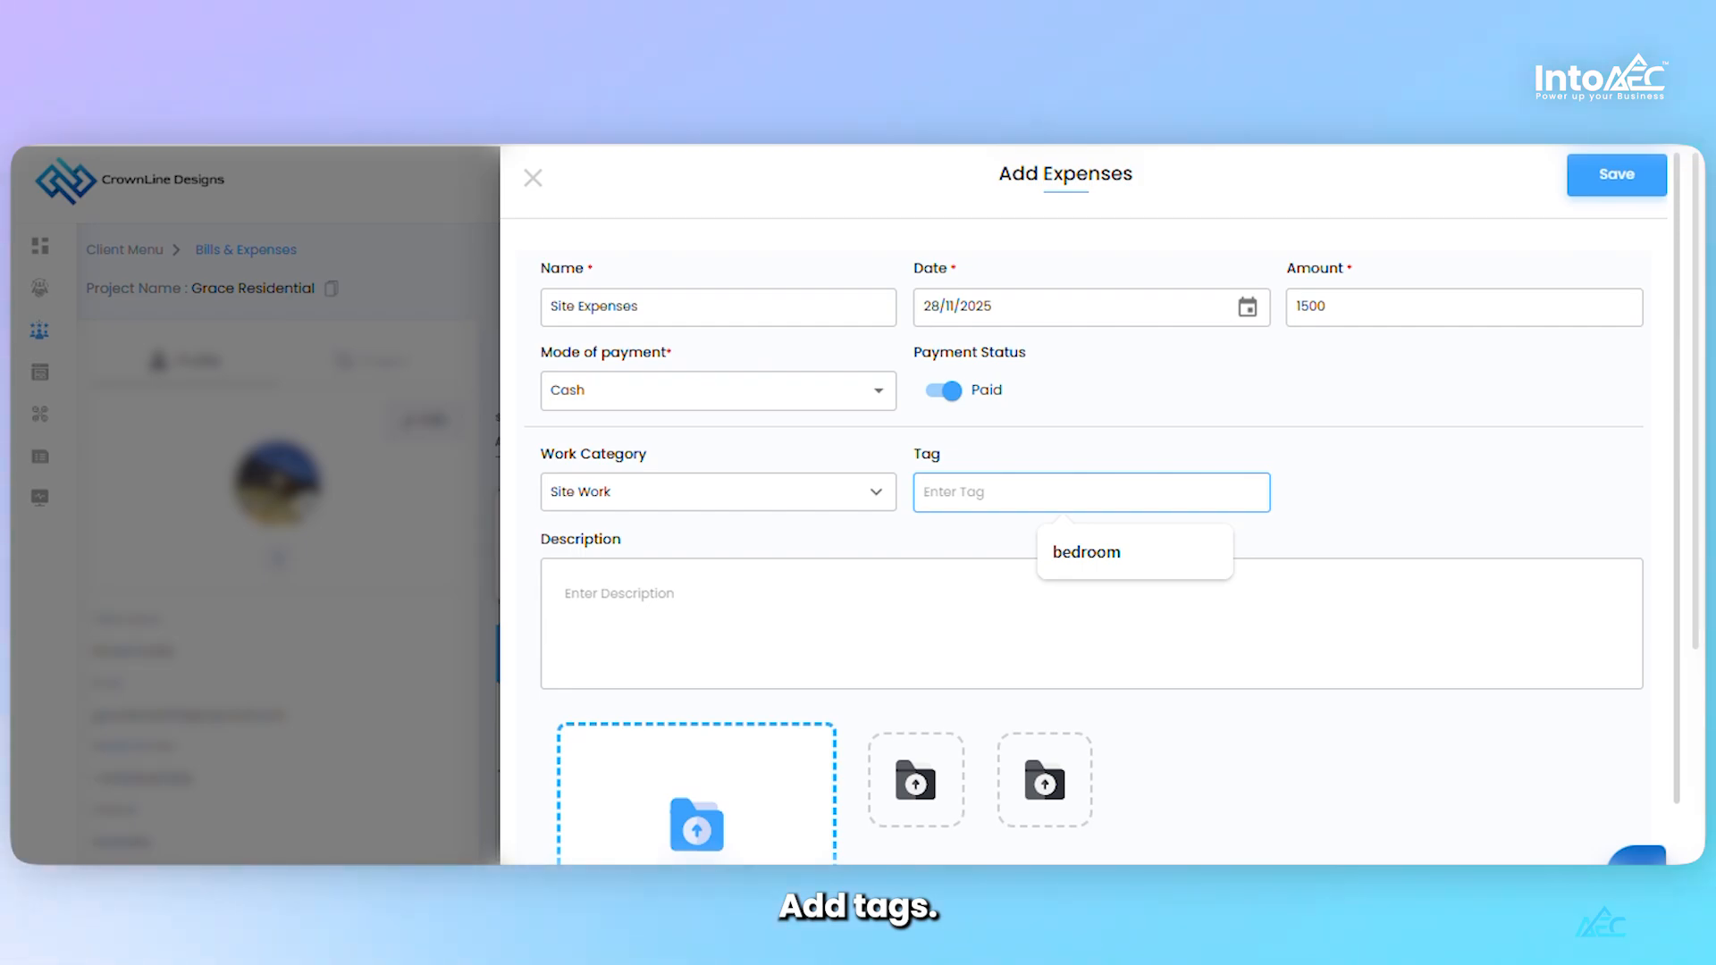
pyautogui.write('Worker Expenses')
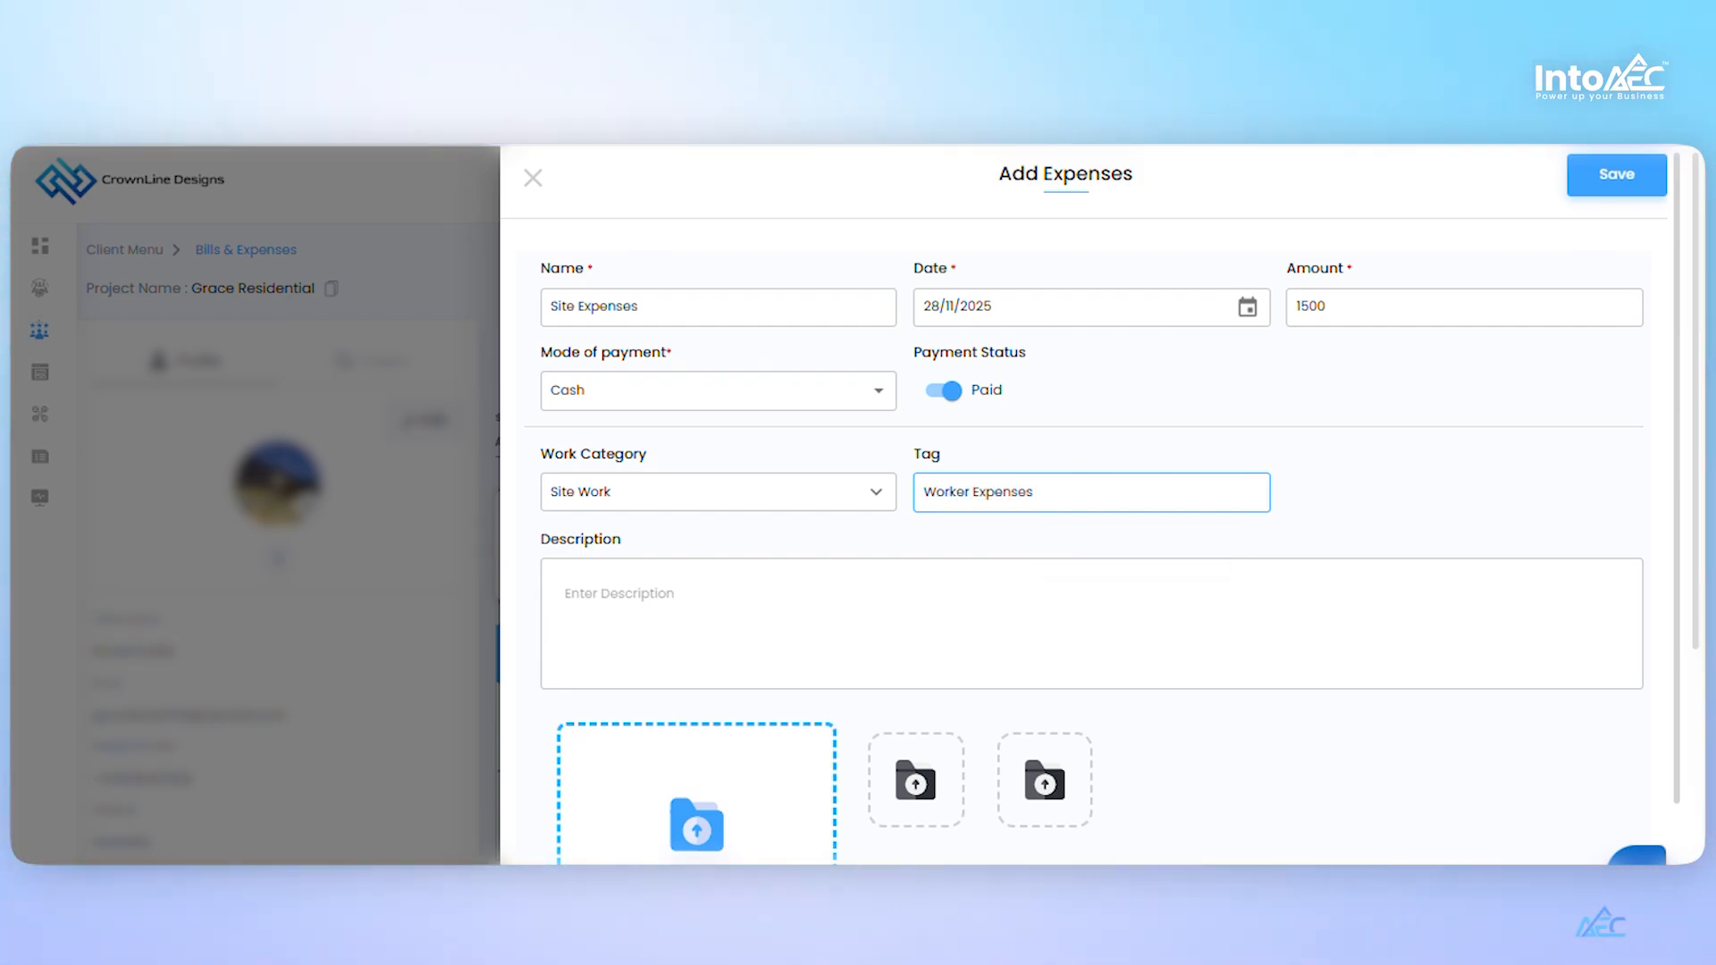
# Save the new site expense as paid, leaving its description and file attachments empty
pyautogui.click(821, 655)
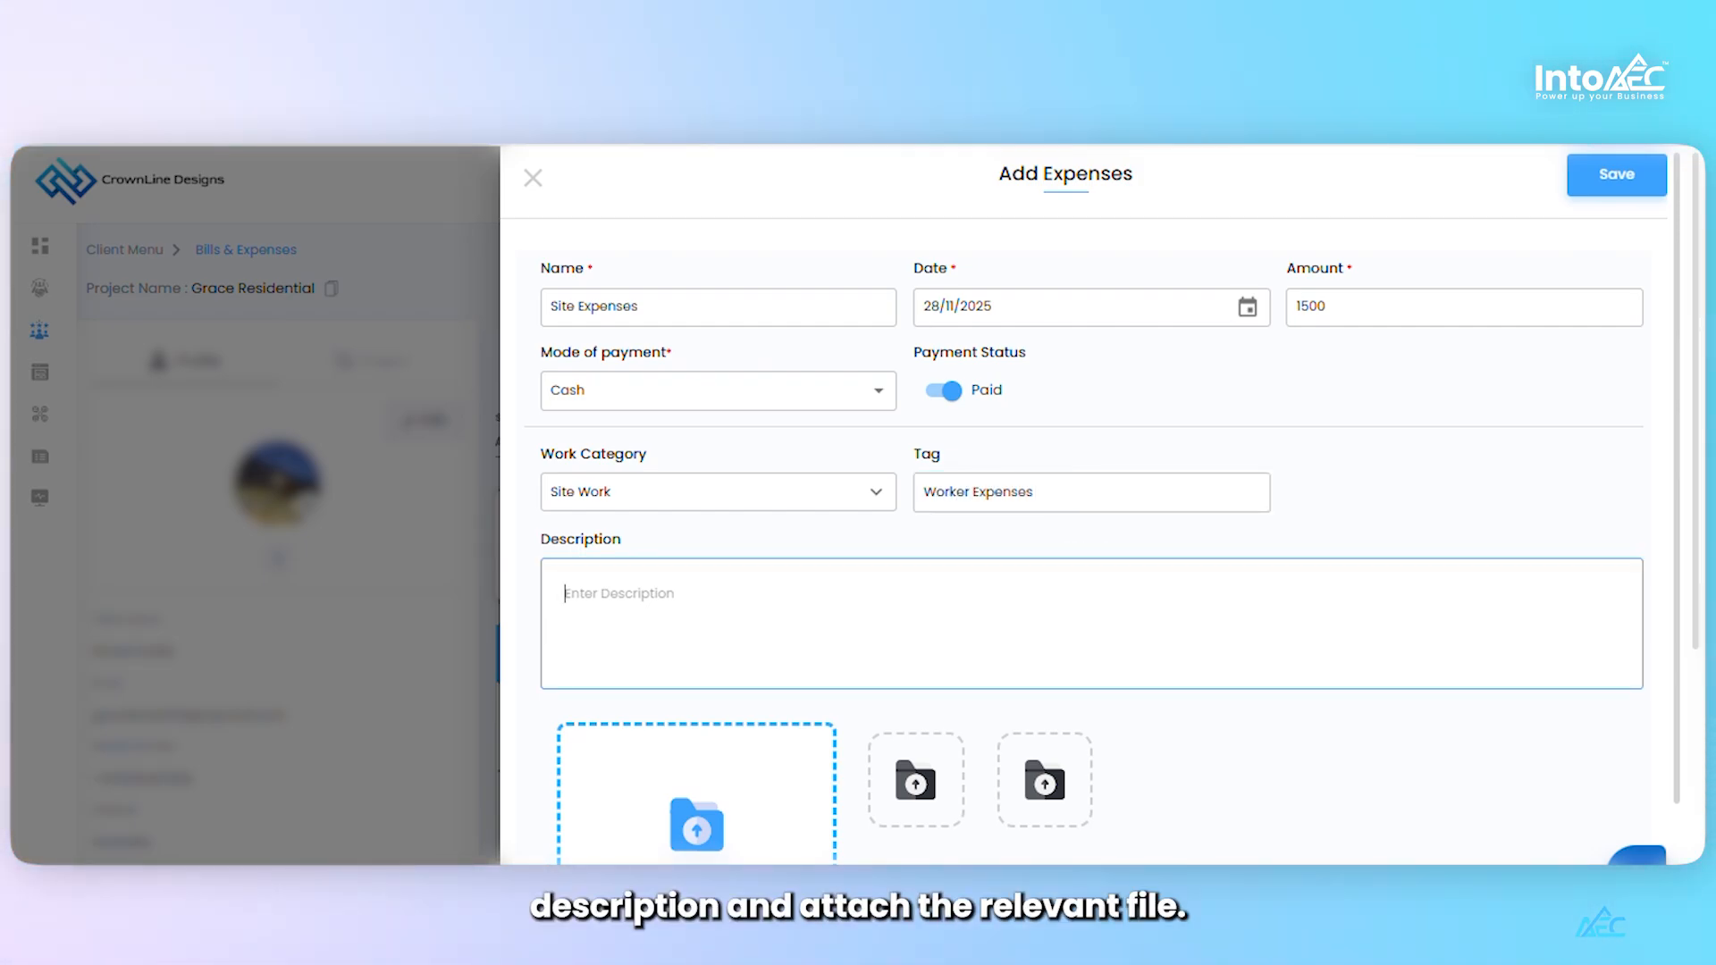
pyautogui.scroll(-2, 821, 655)
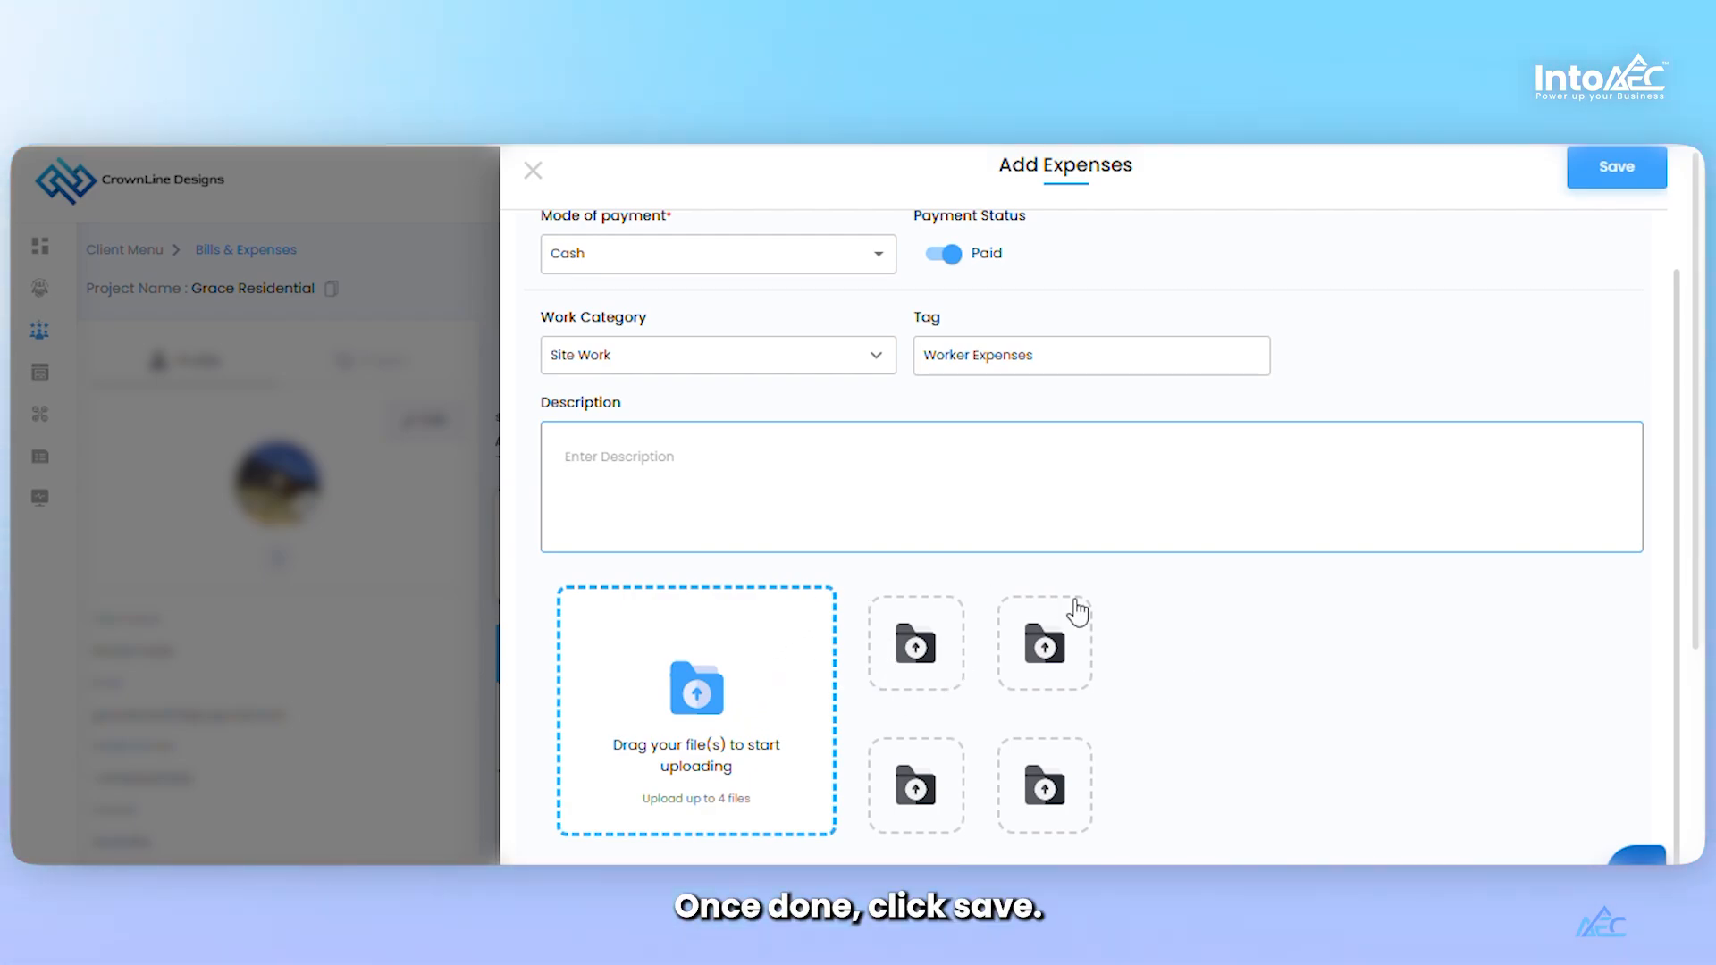
pyautogui.scroll(2, 1455, 486)
pyautogui.scroll(-2, 1461, 465)
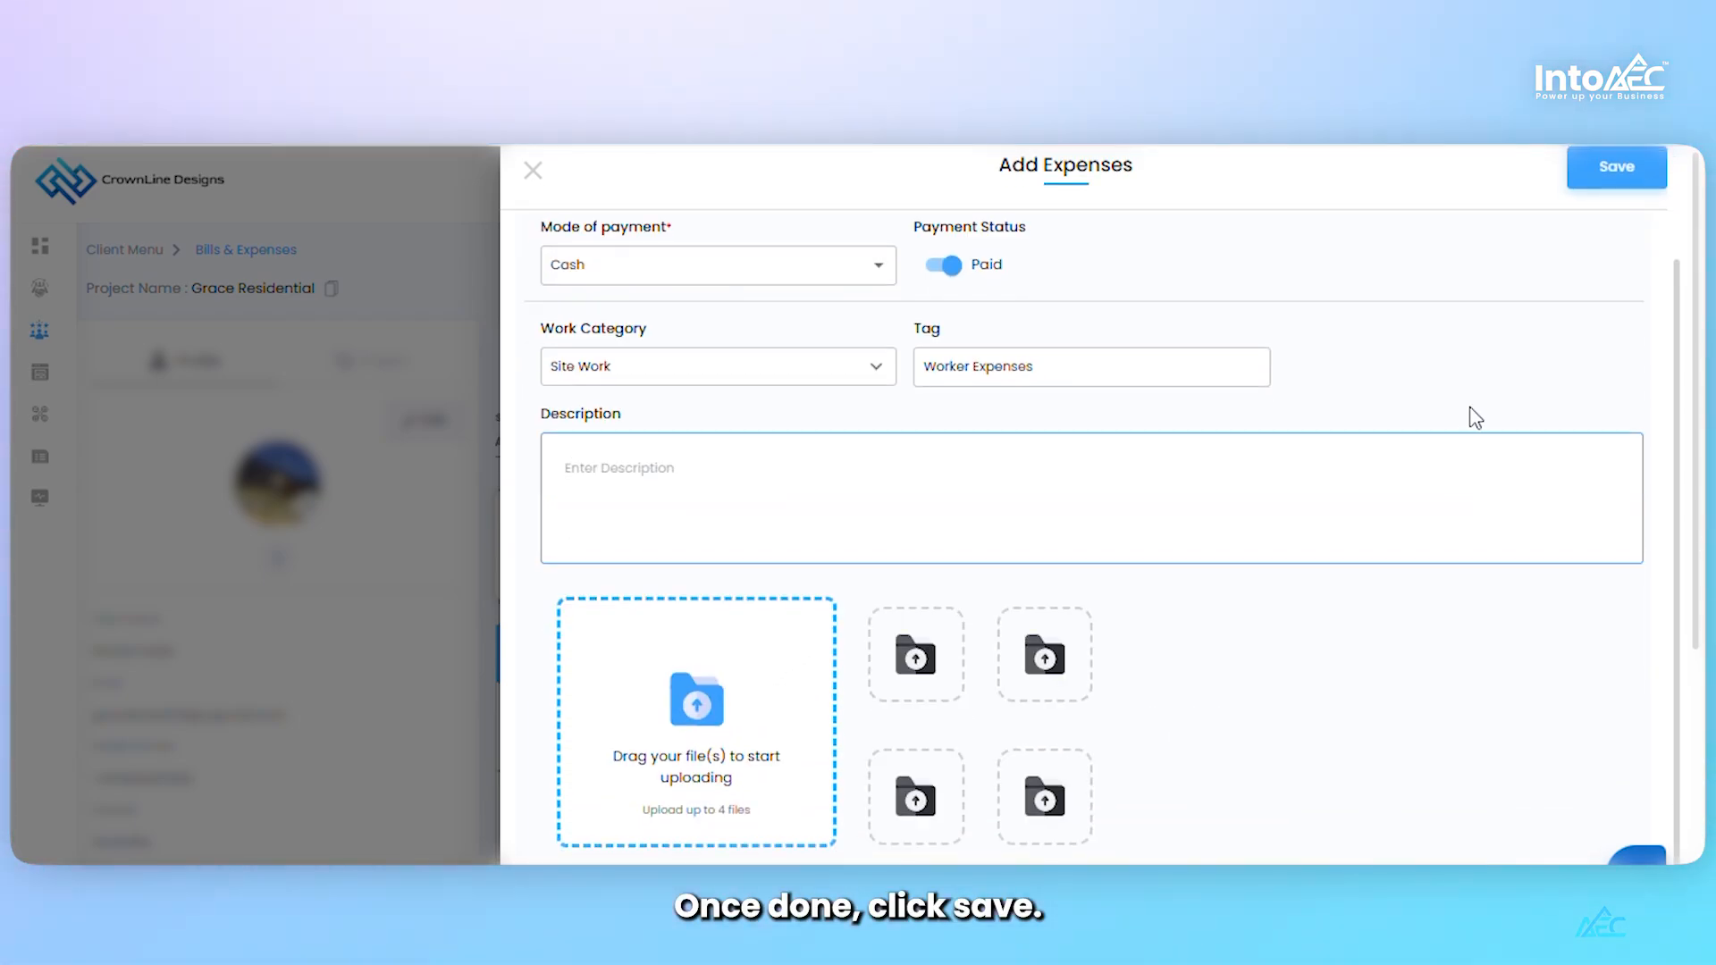
pyautogui.scroll(2, 1471, 418)
pyautogui.click(1638, 193)
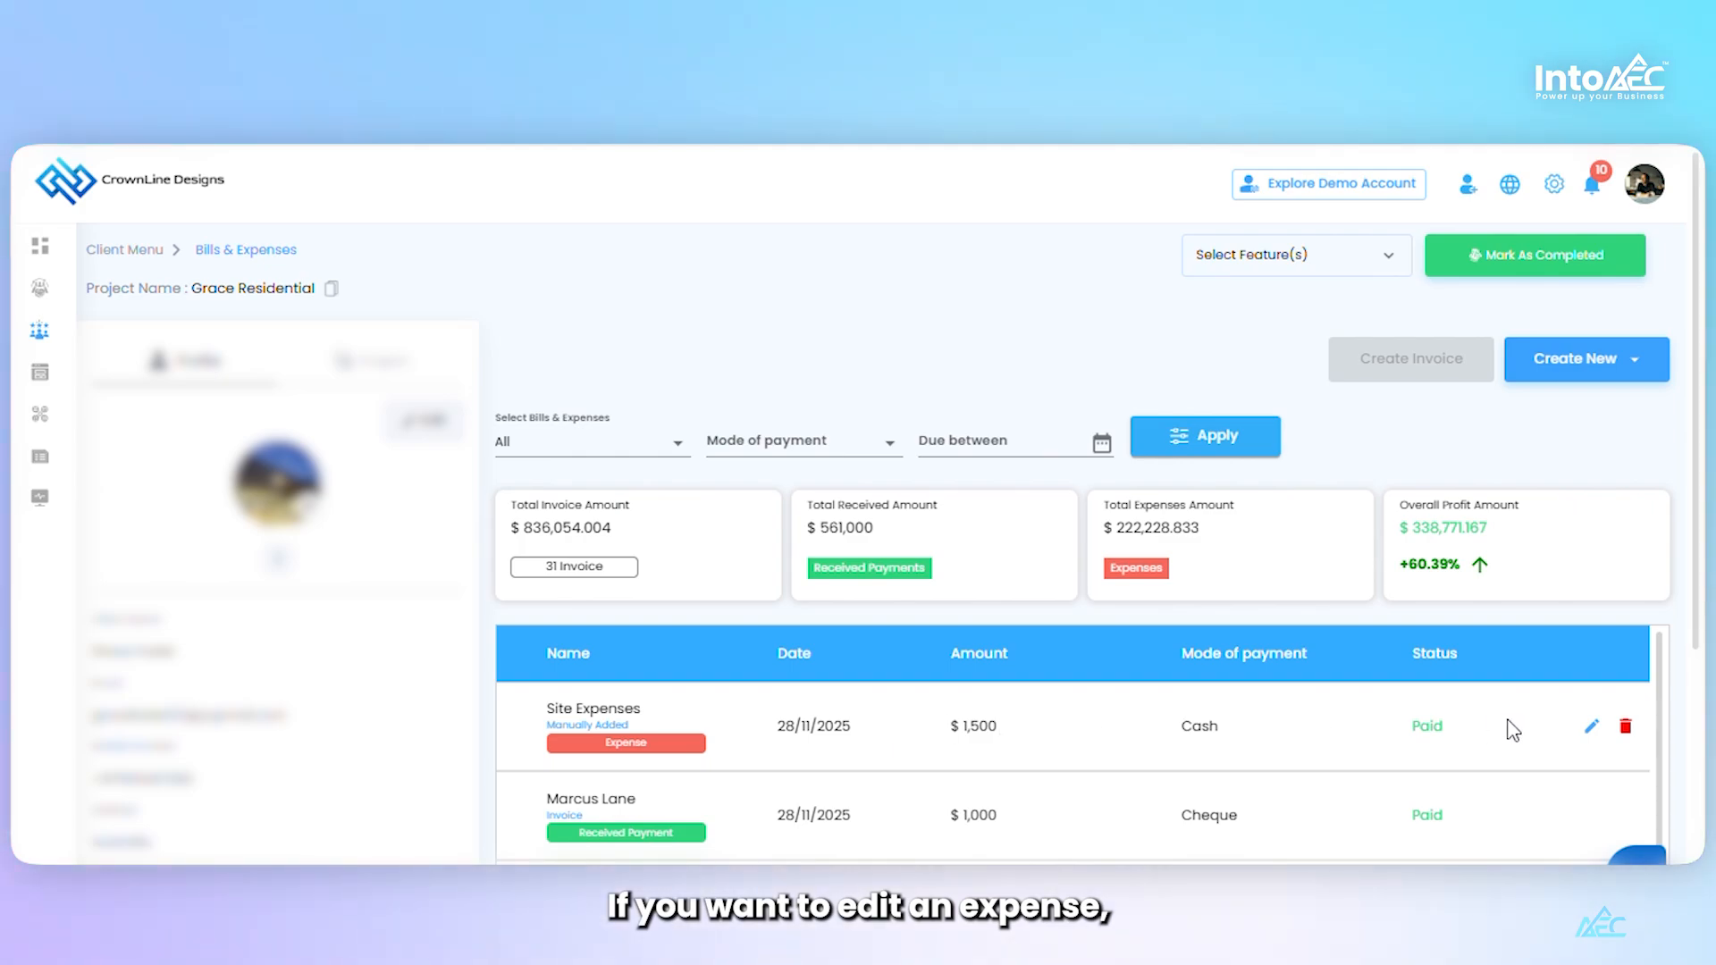
# Examine the editable details of the manually added Site Expenses entry, close them unchanged, and open the Painting work wage expense for editing
pyautogui.click(1592, 729)
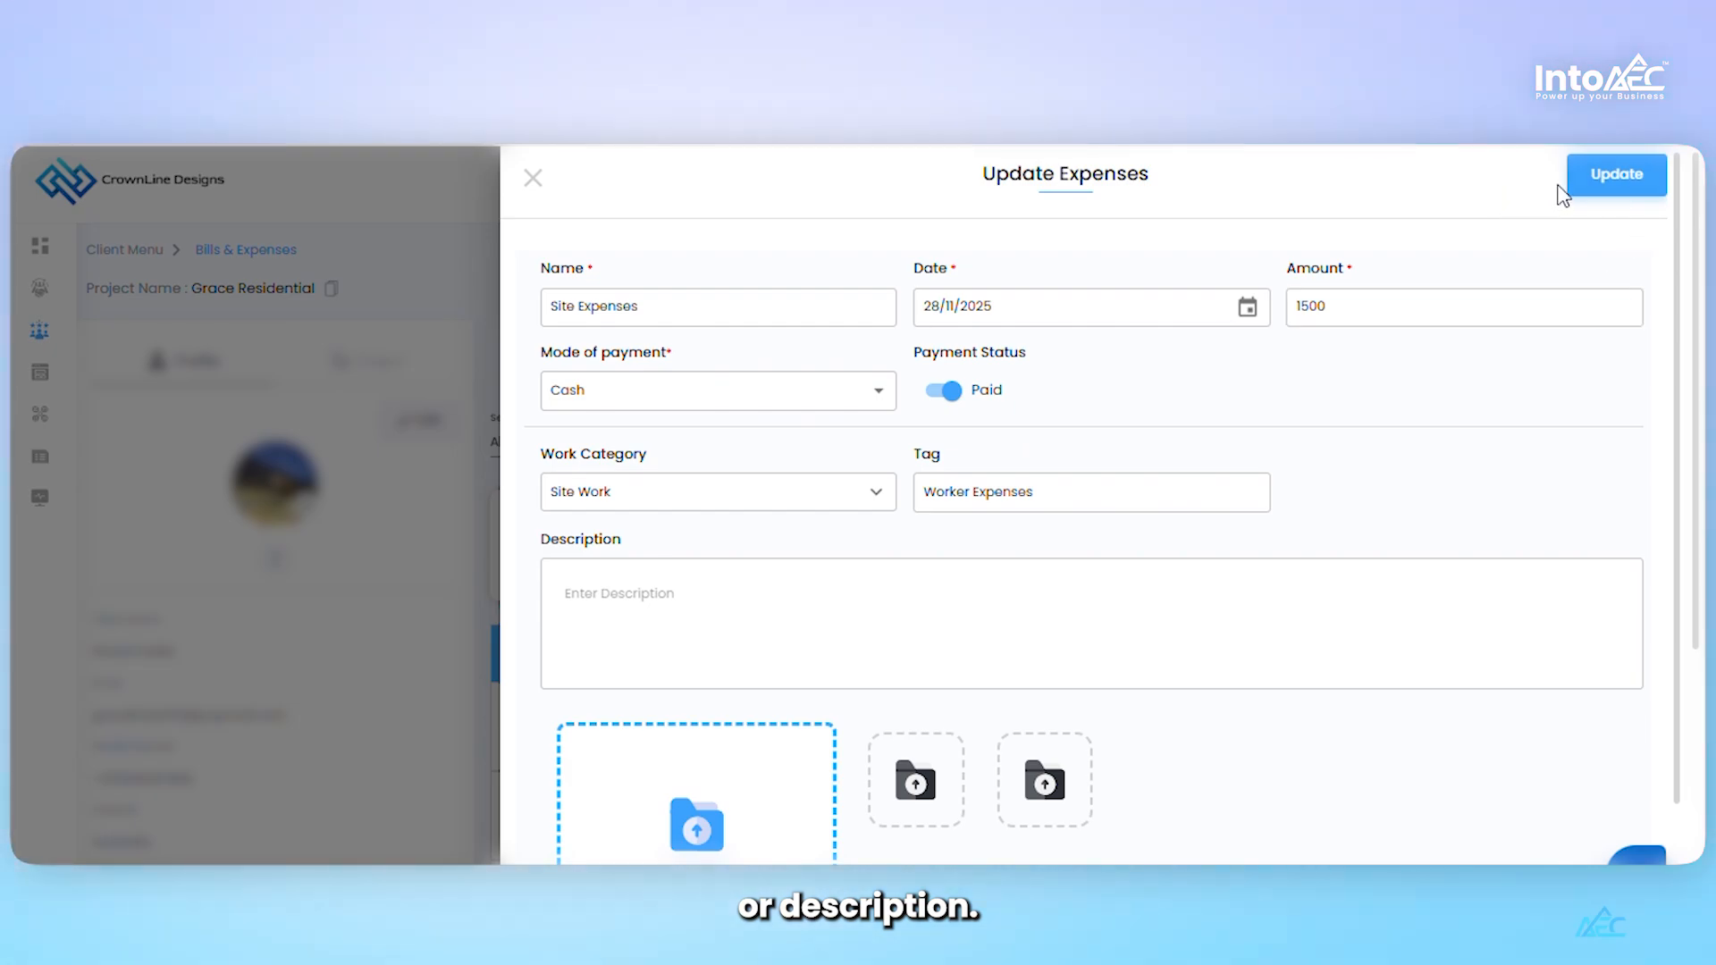
pyautogui.click(533, 178)
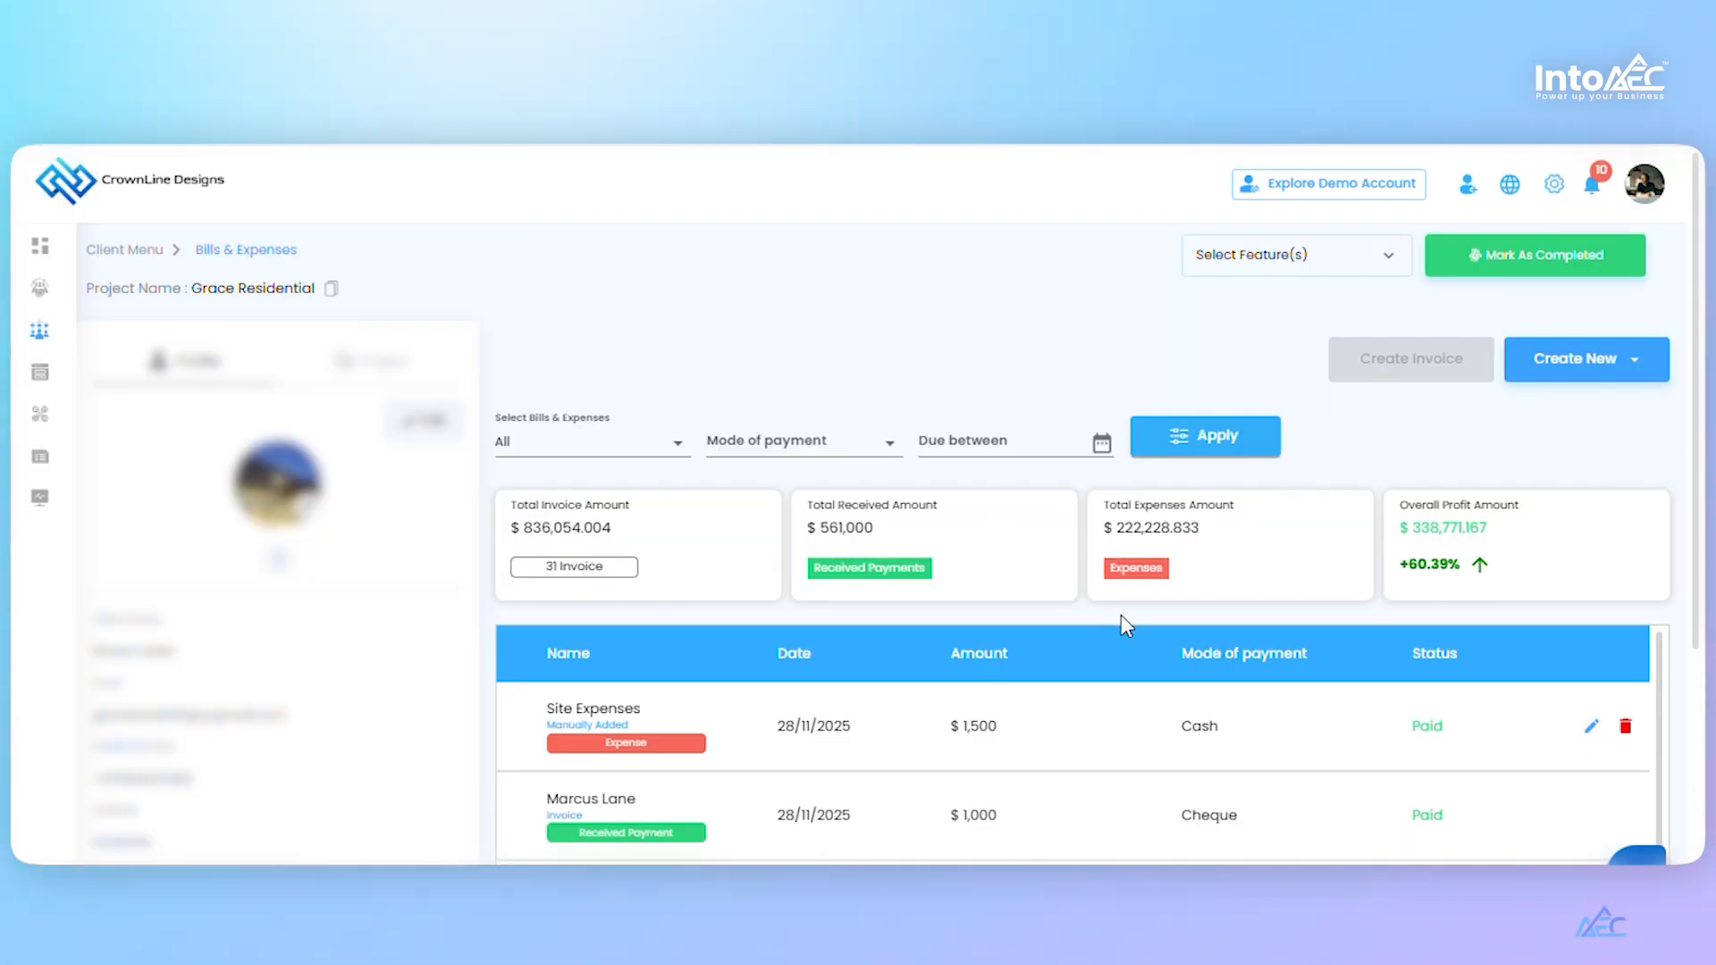
pyautogui.scroll(-4, 948, 623)
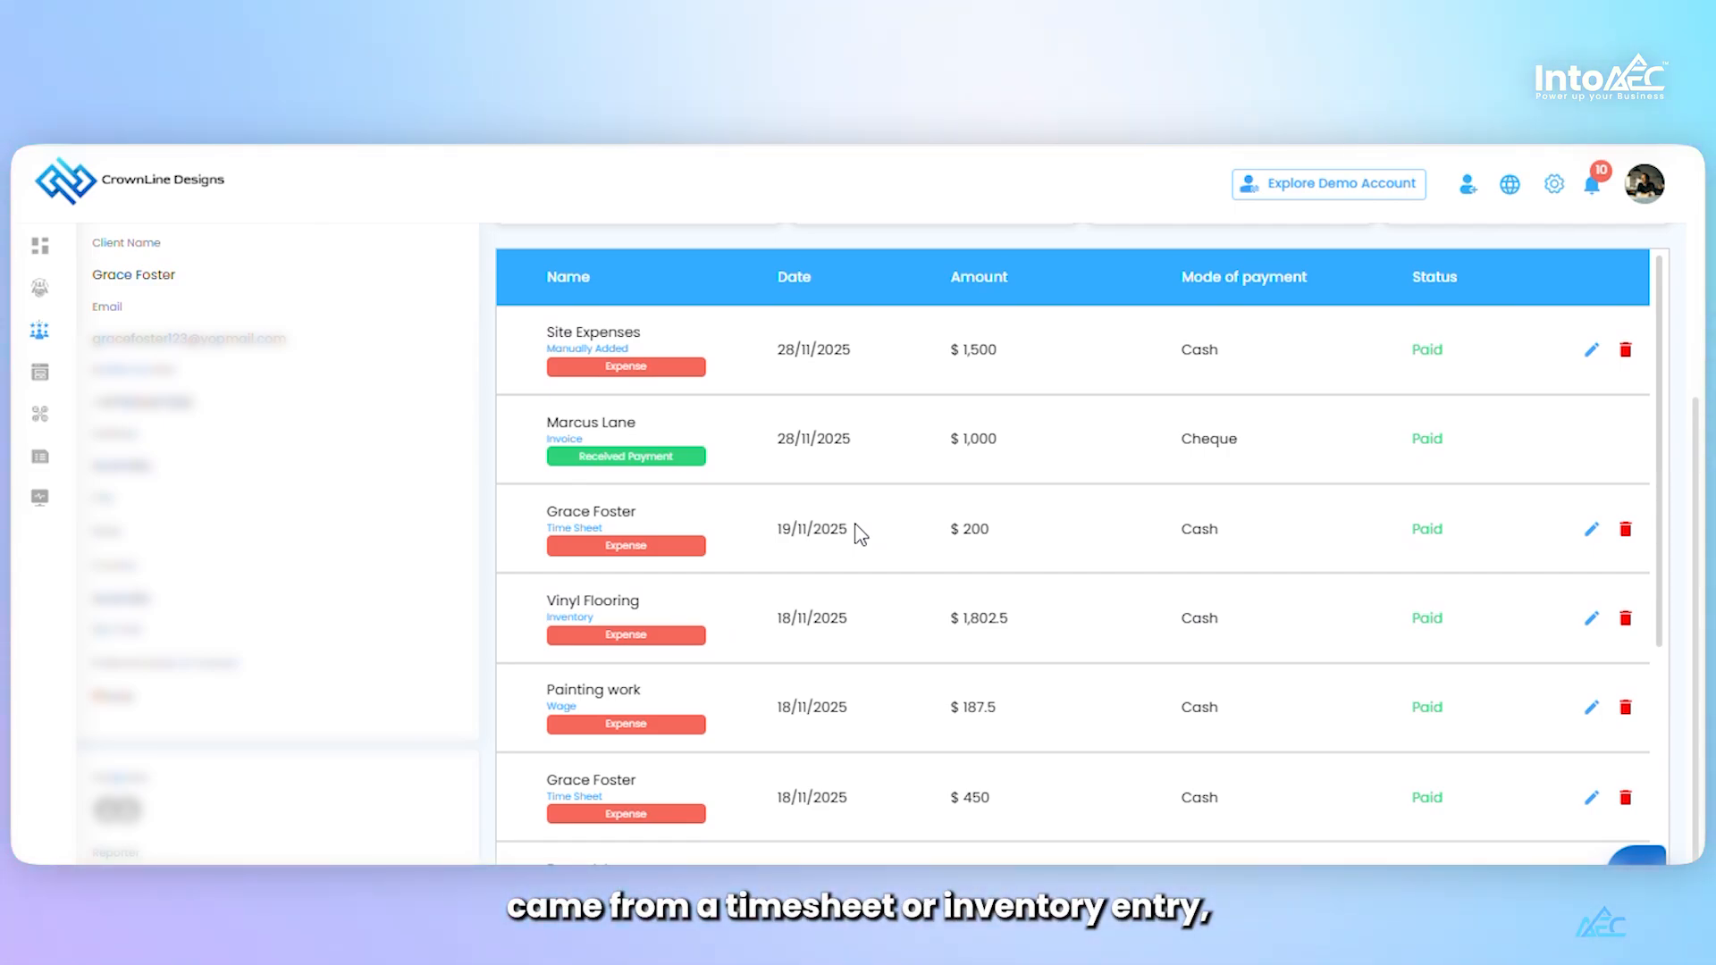
pyautogui.click(1592, 708)
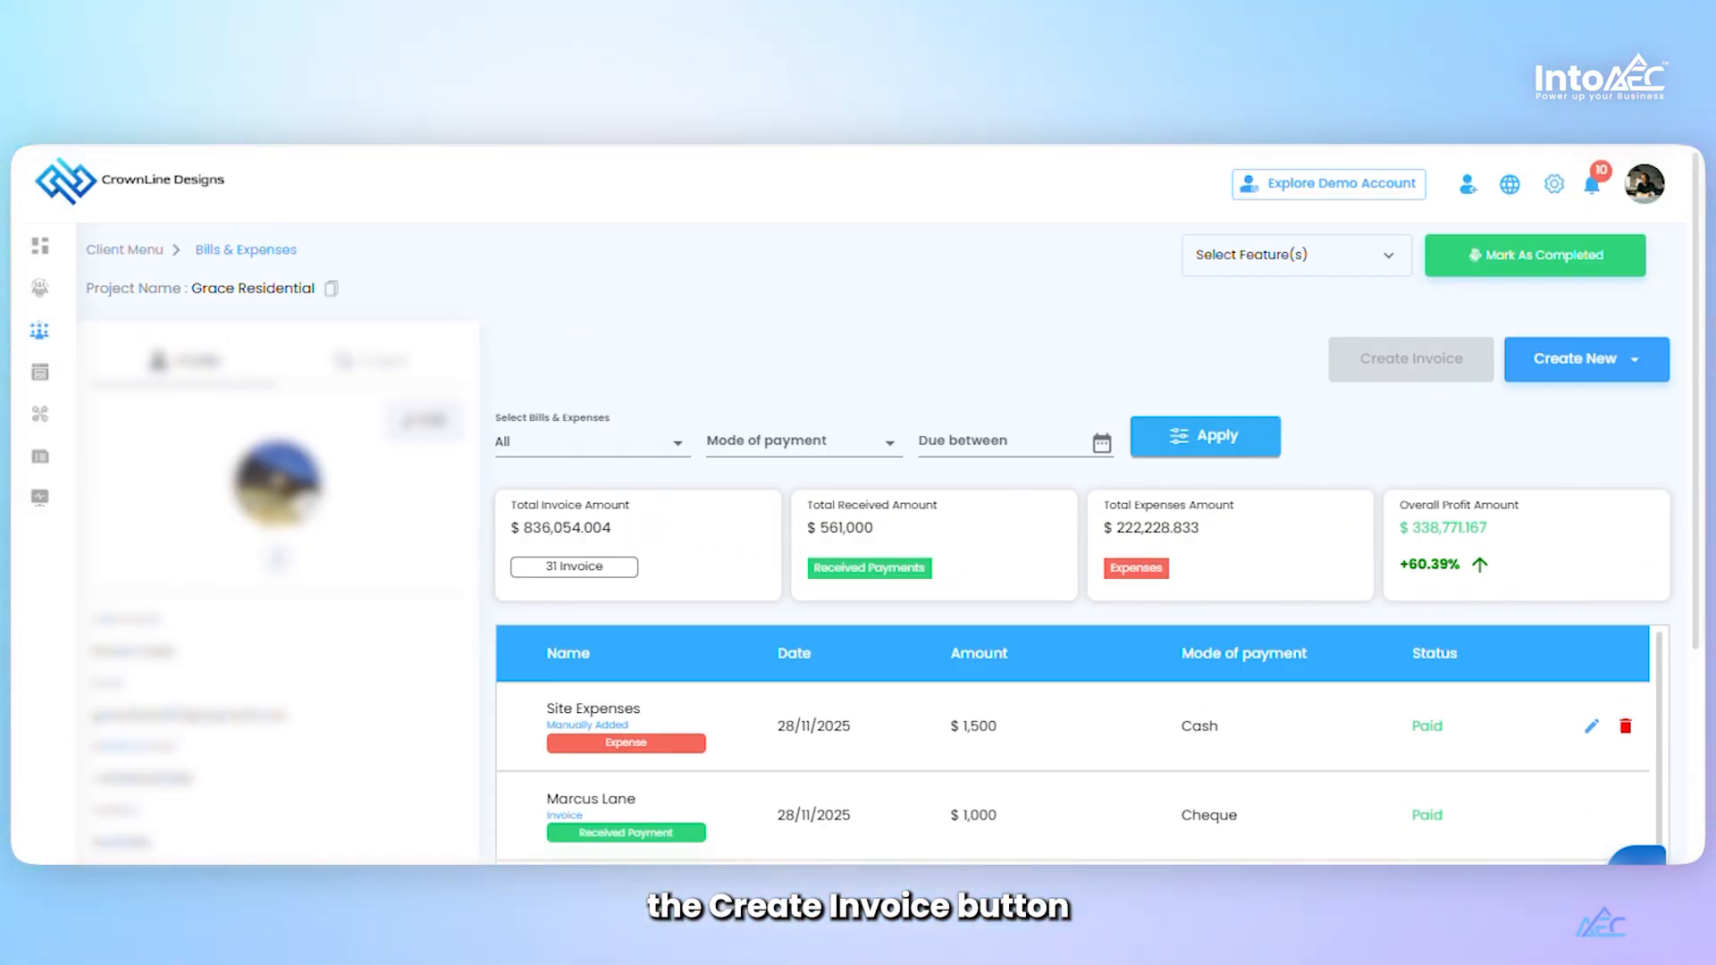
# Open a new invoice for the additional expenses, review its item and payment terms sections, and leave without creating it
pyautogui.moveTo(1410, 385)
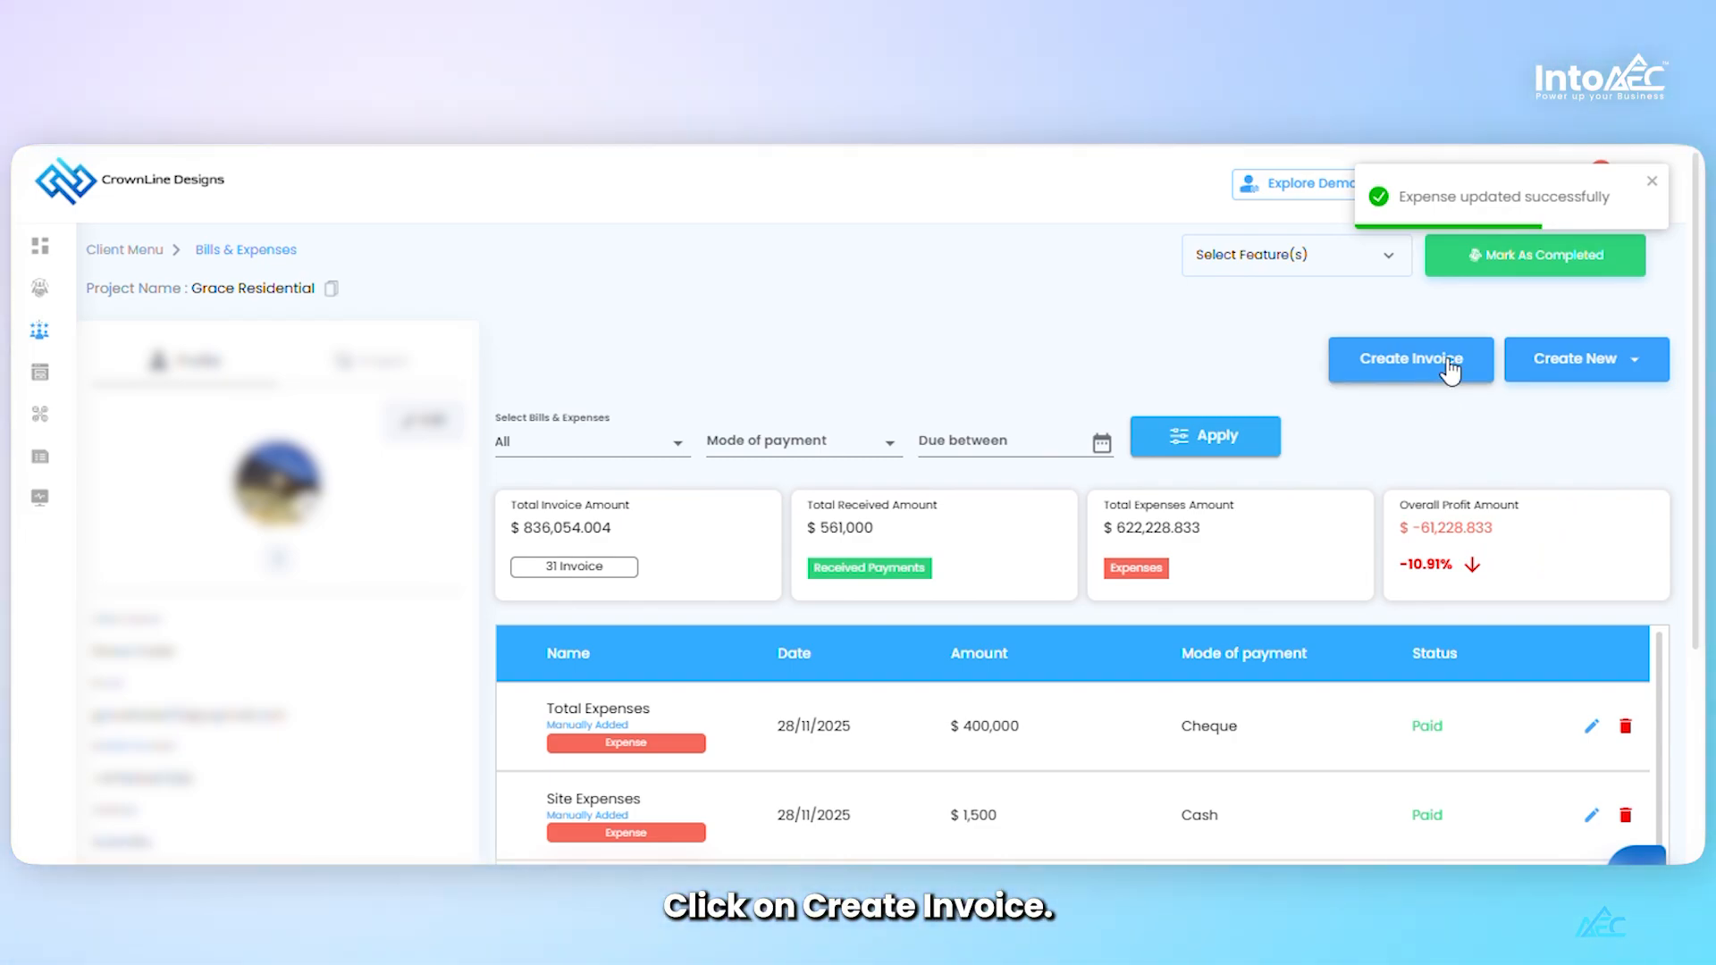
pyautogui.click(1408, 367)
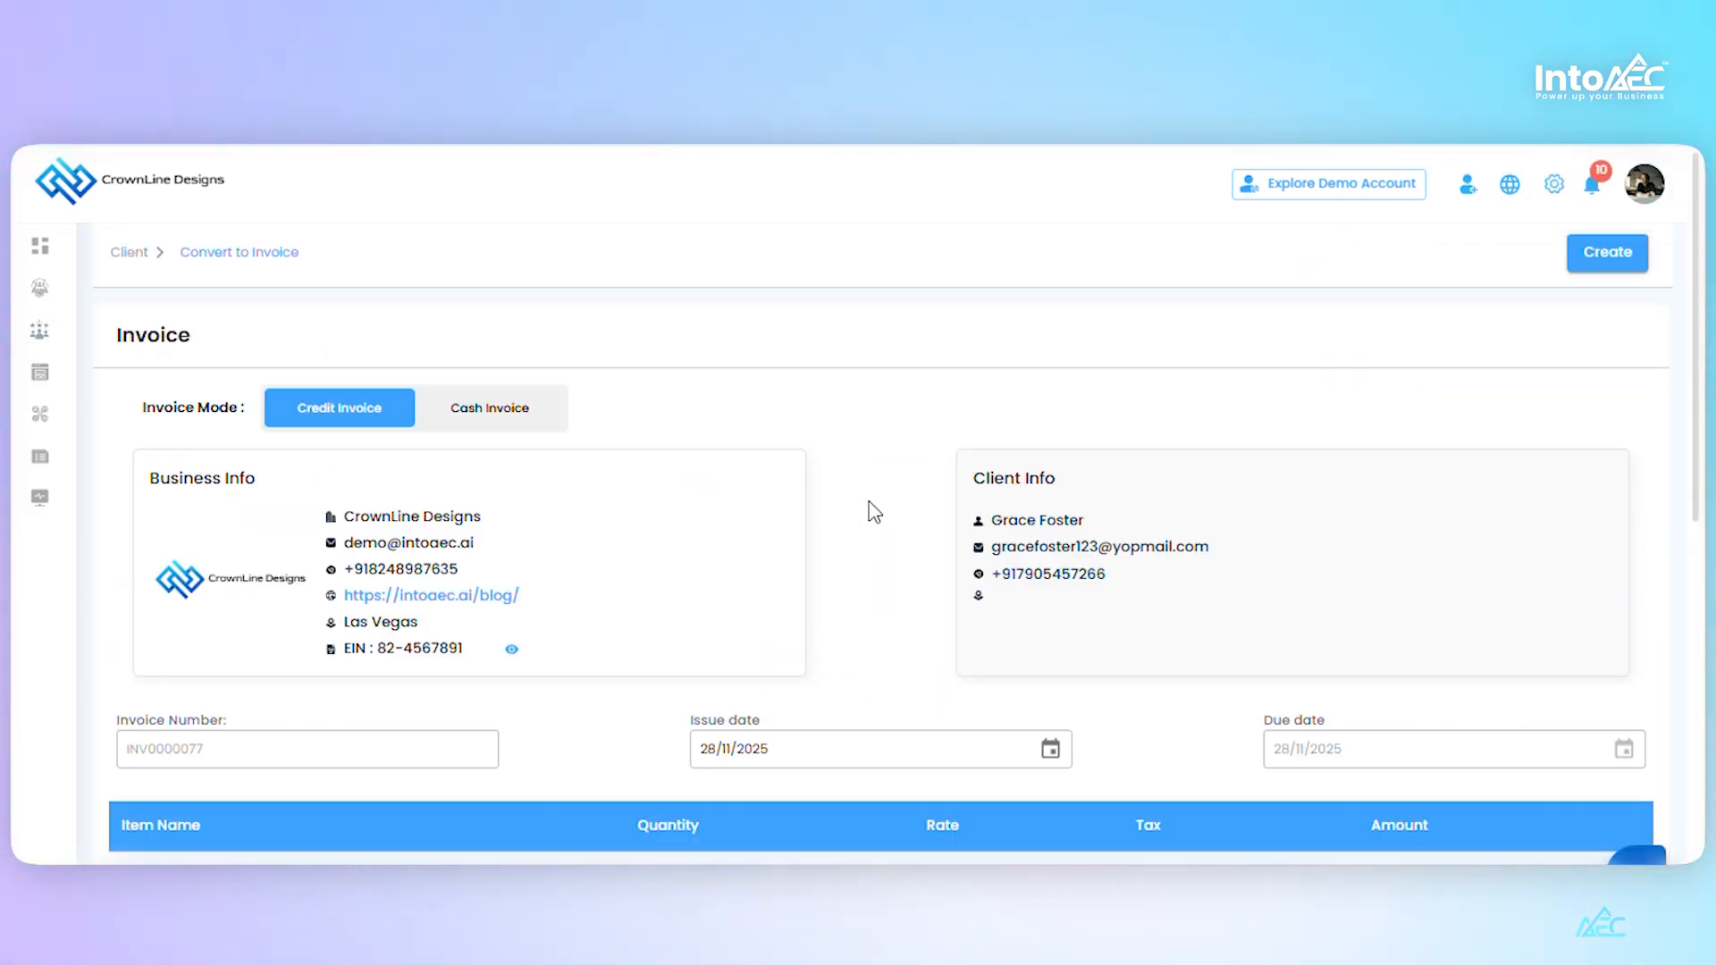
pyautogui.scroll(-5, 874, 513)
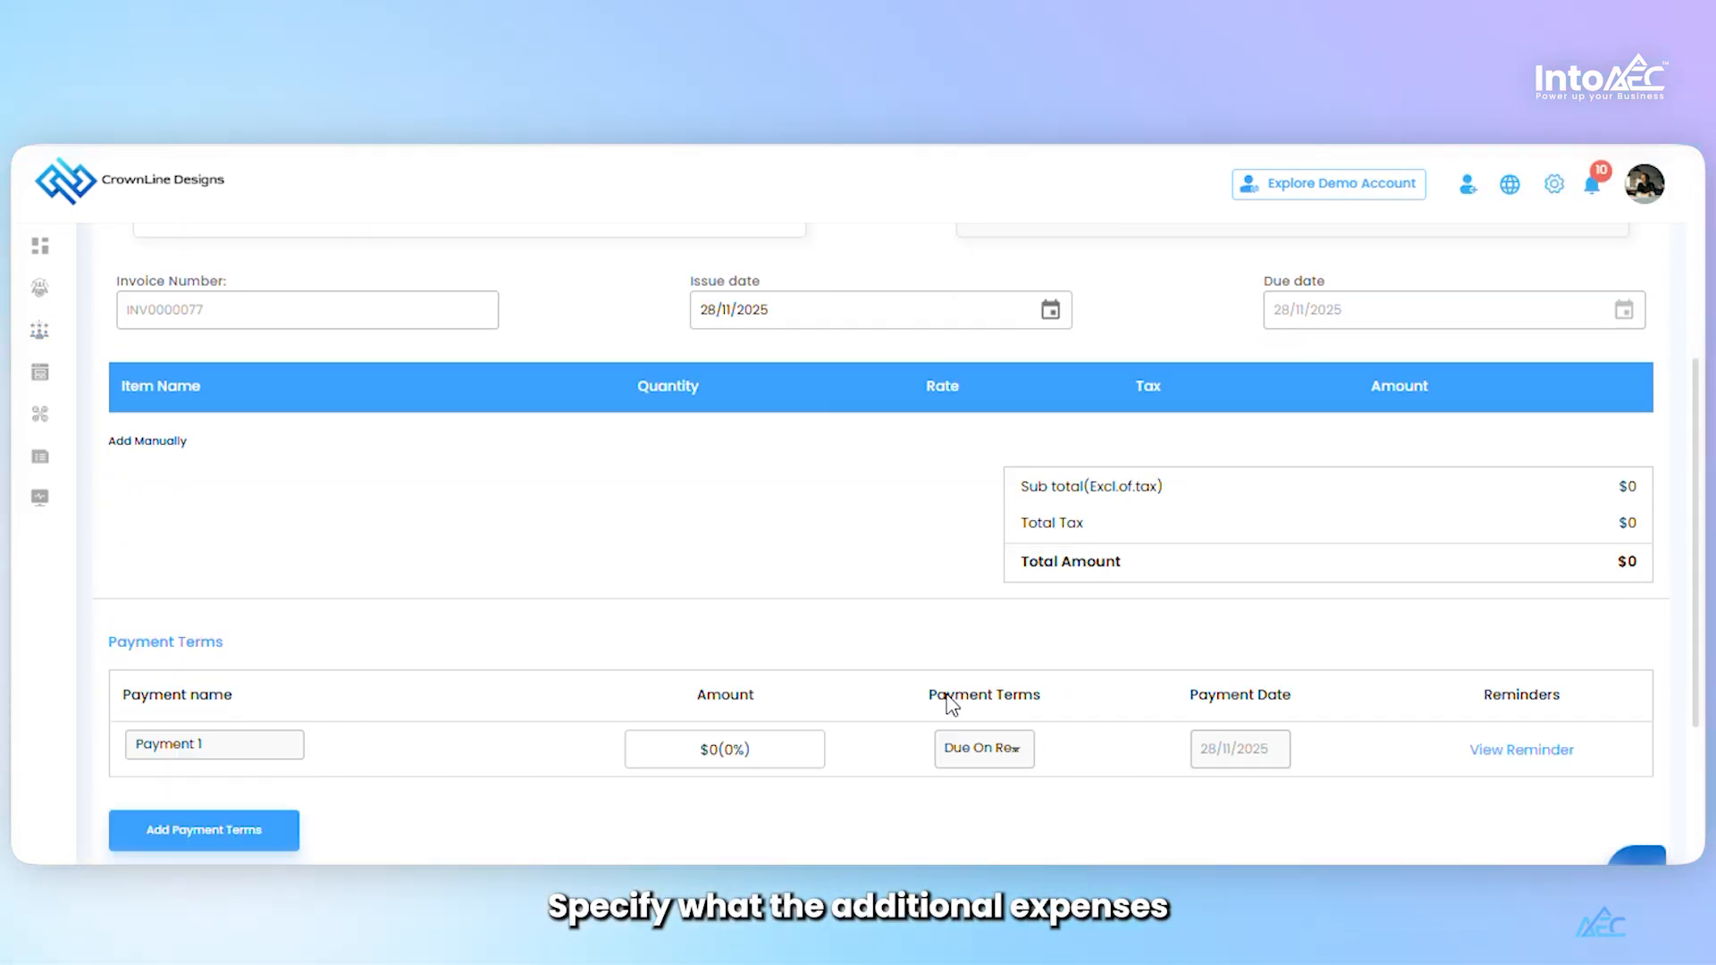
pyautogui.scroll(-1, 946, 695)
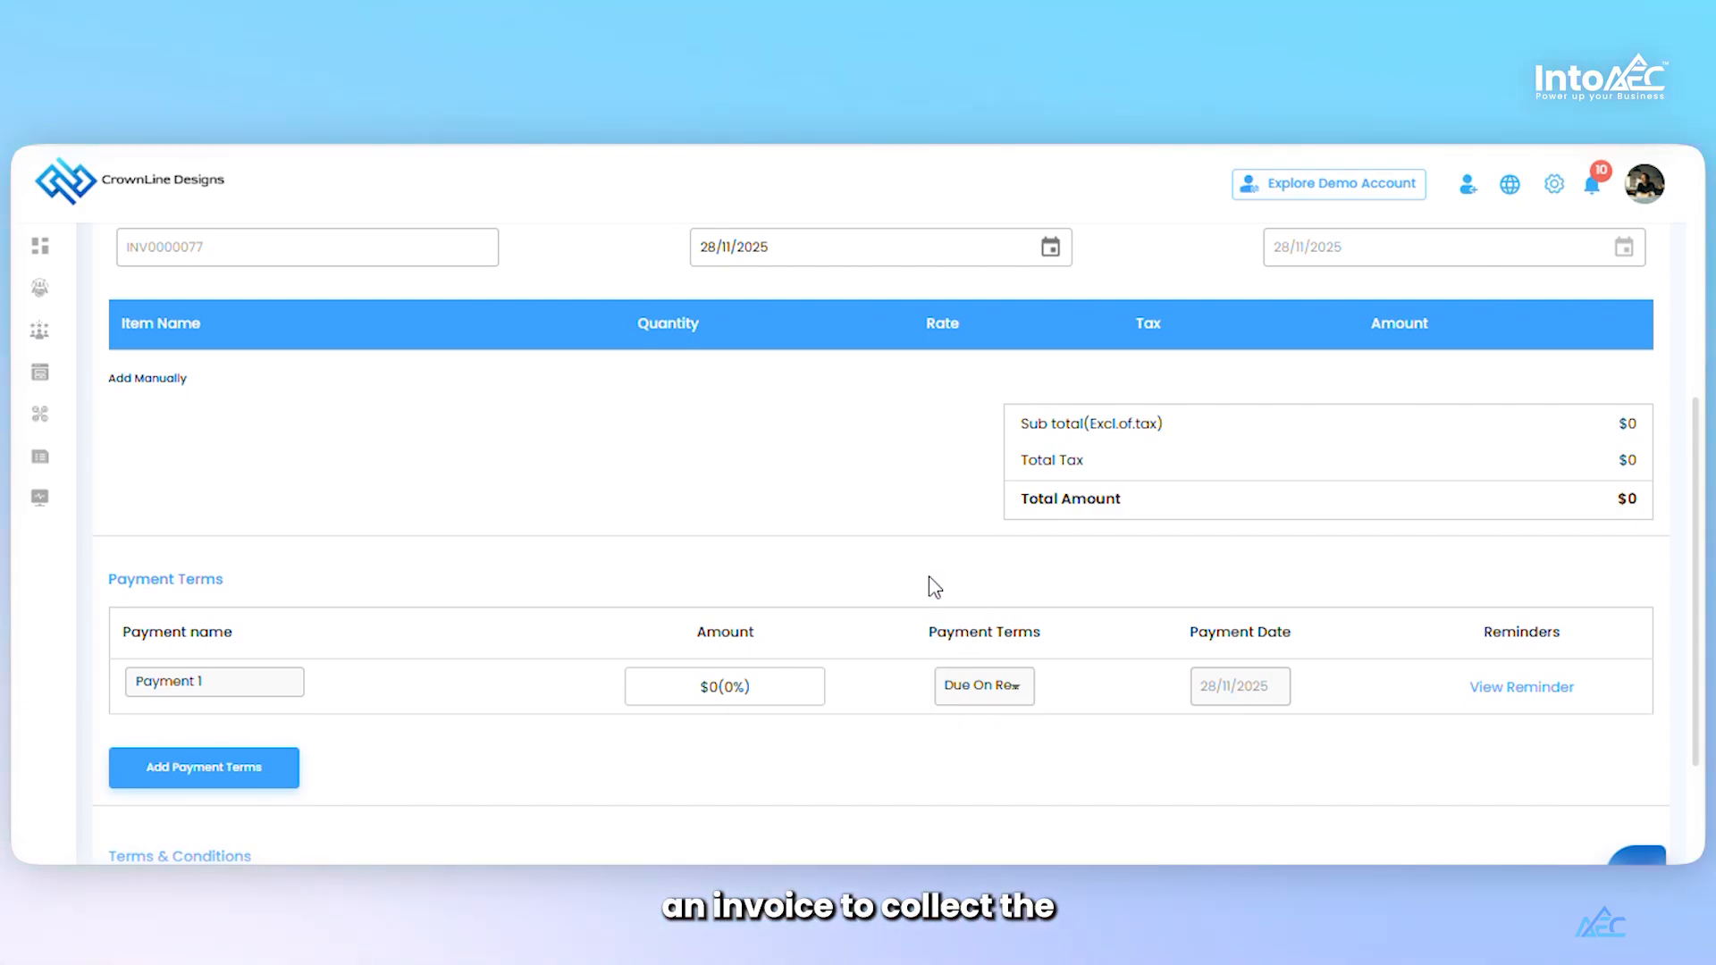
pyautogui.scroll(6, 934, 587)
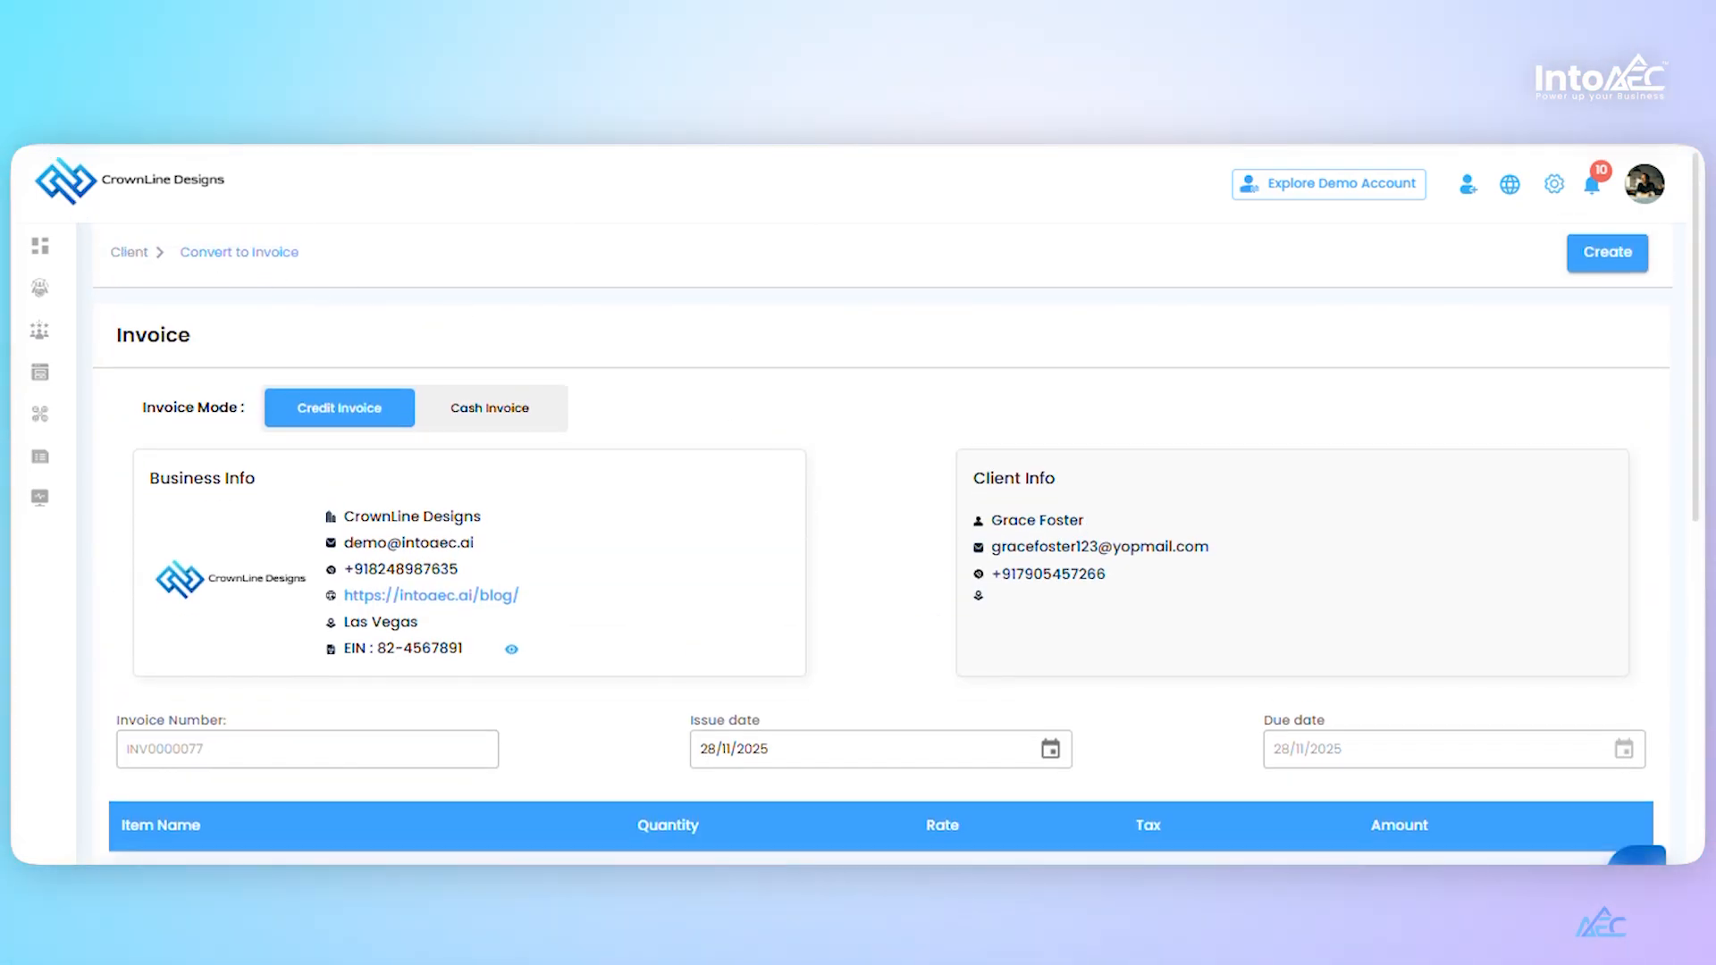
pyautogui.click(127, 252)
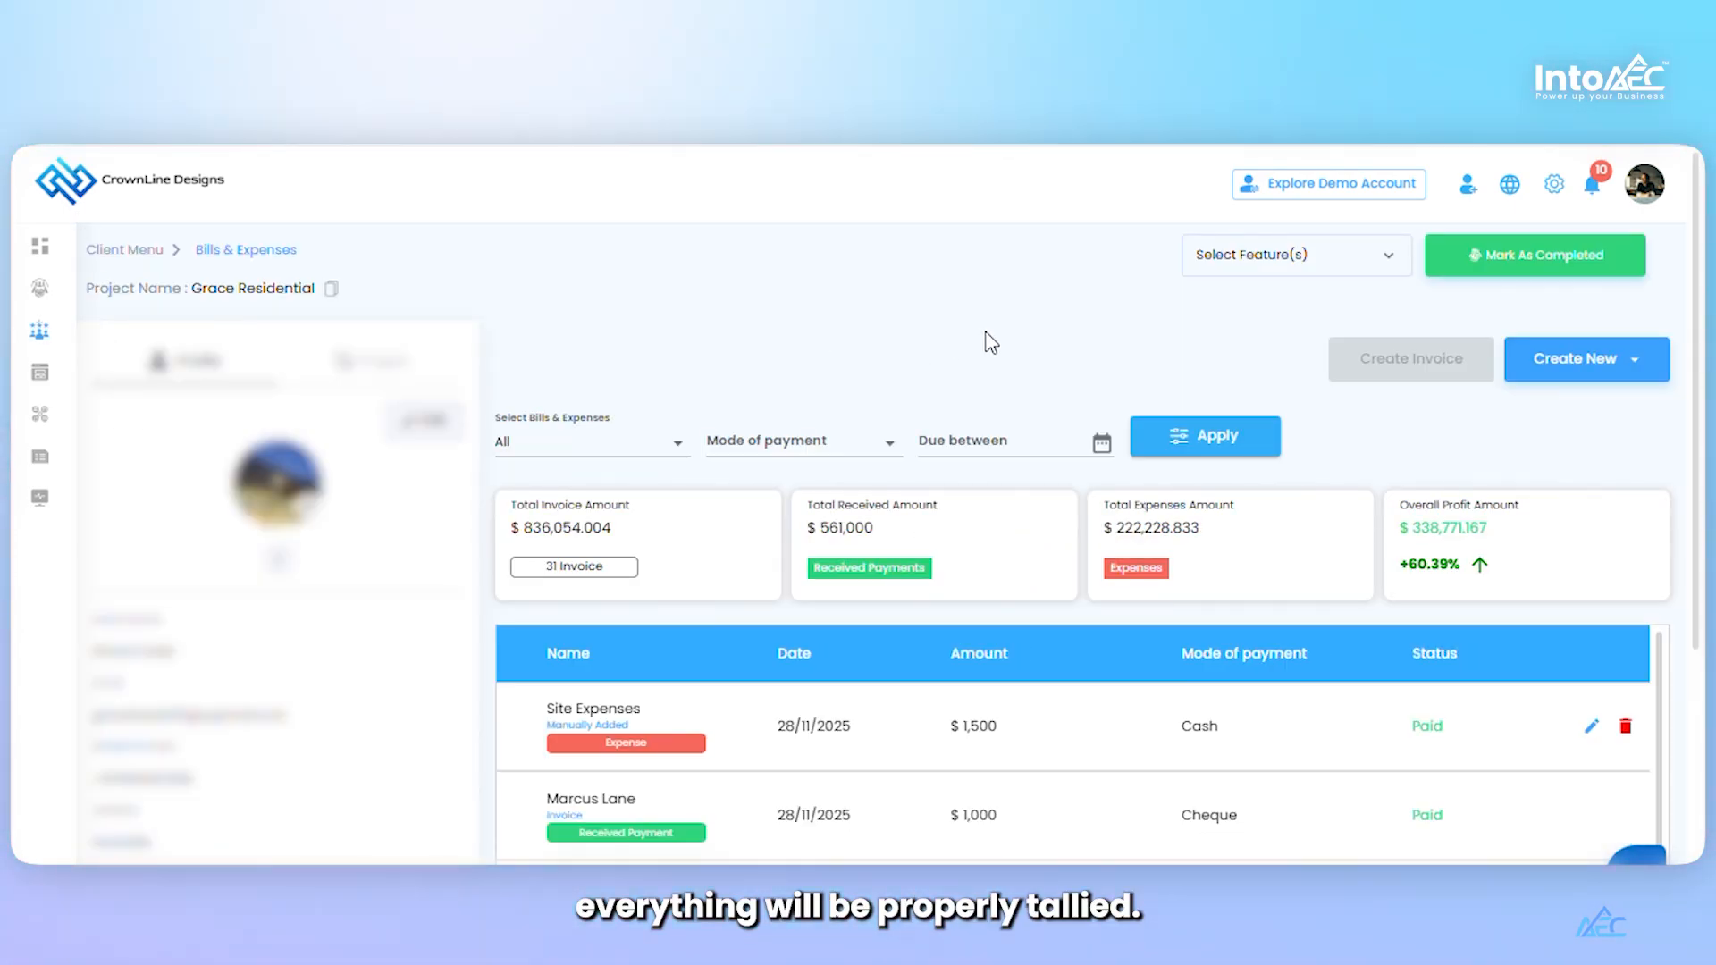
# Filter the project's bills and expenses list to show only Expenses
pyautogui.click(677, 451)
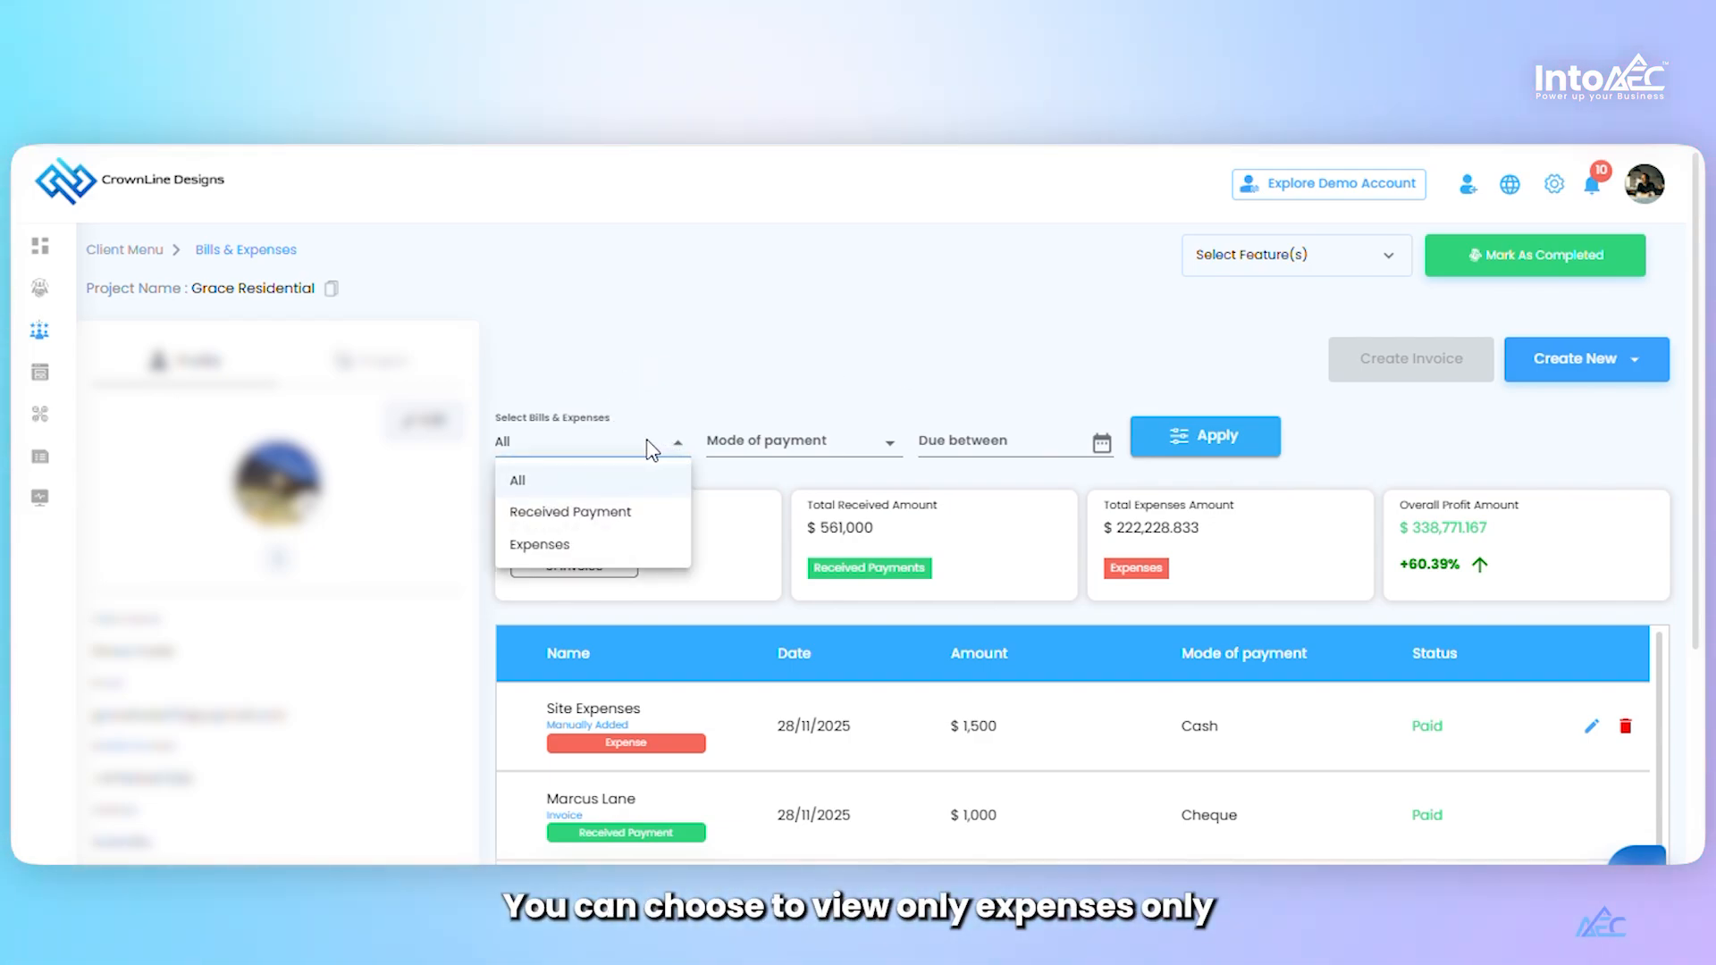
pyautogui.click(570, 547)
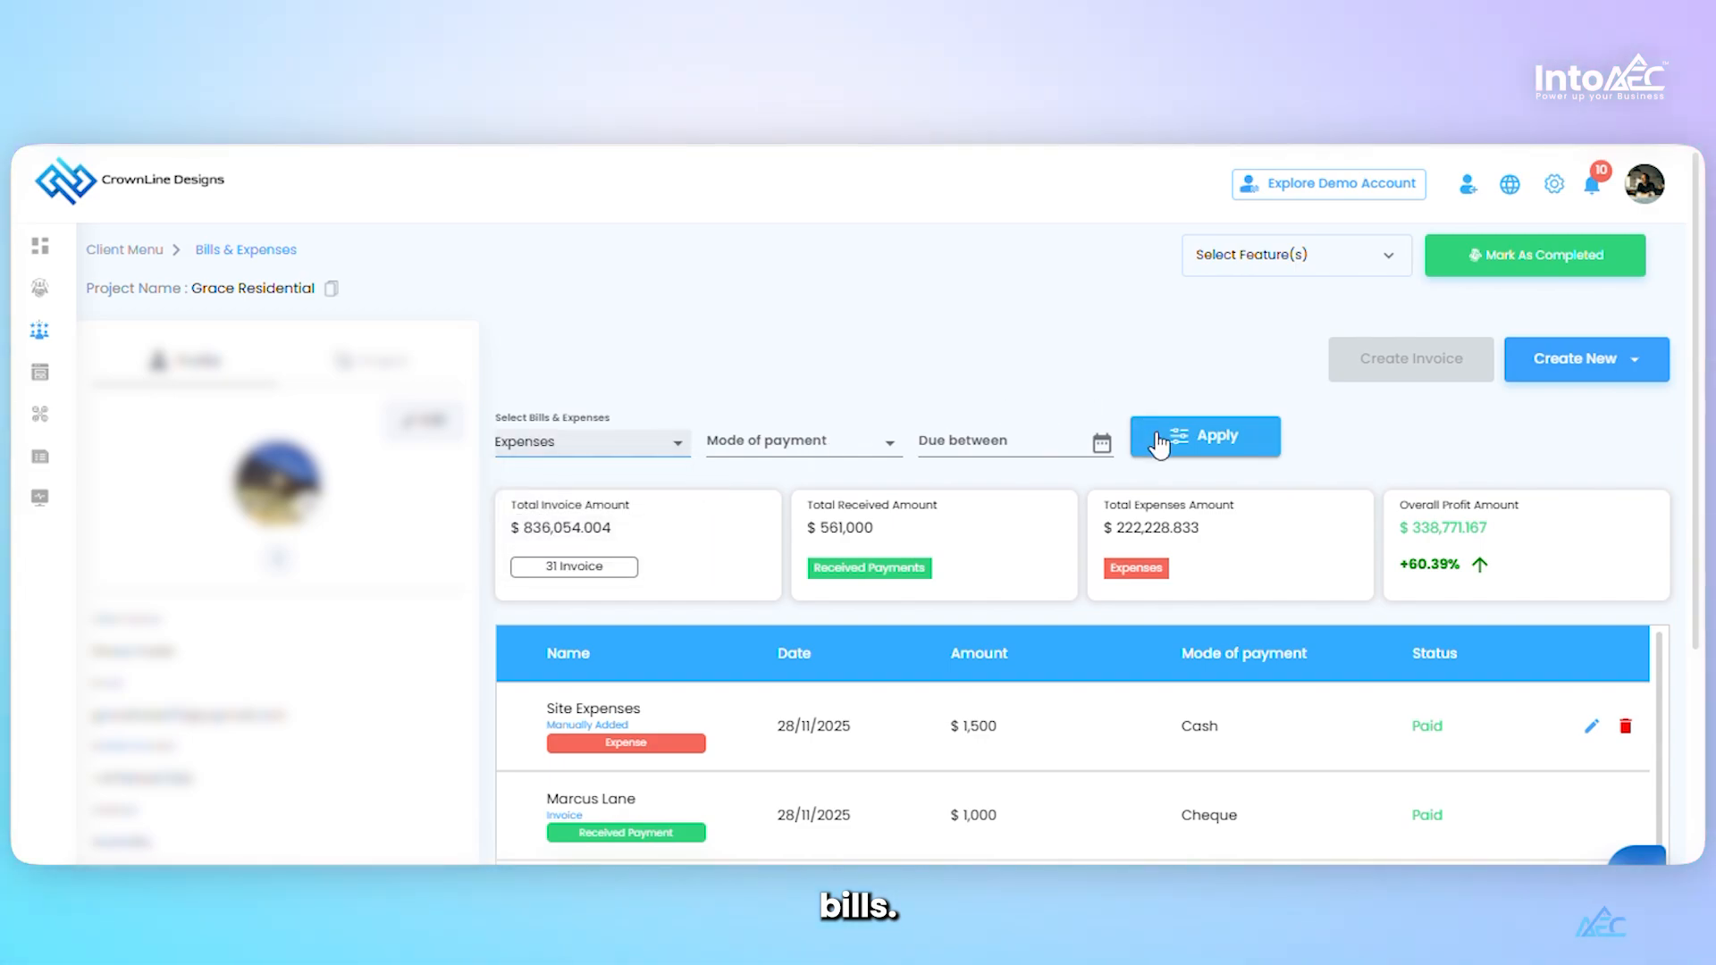
pyautogui.click(1198, 442)
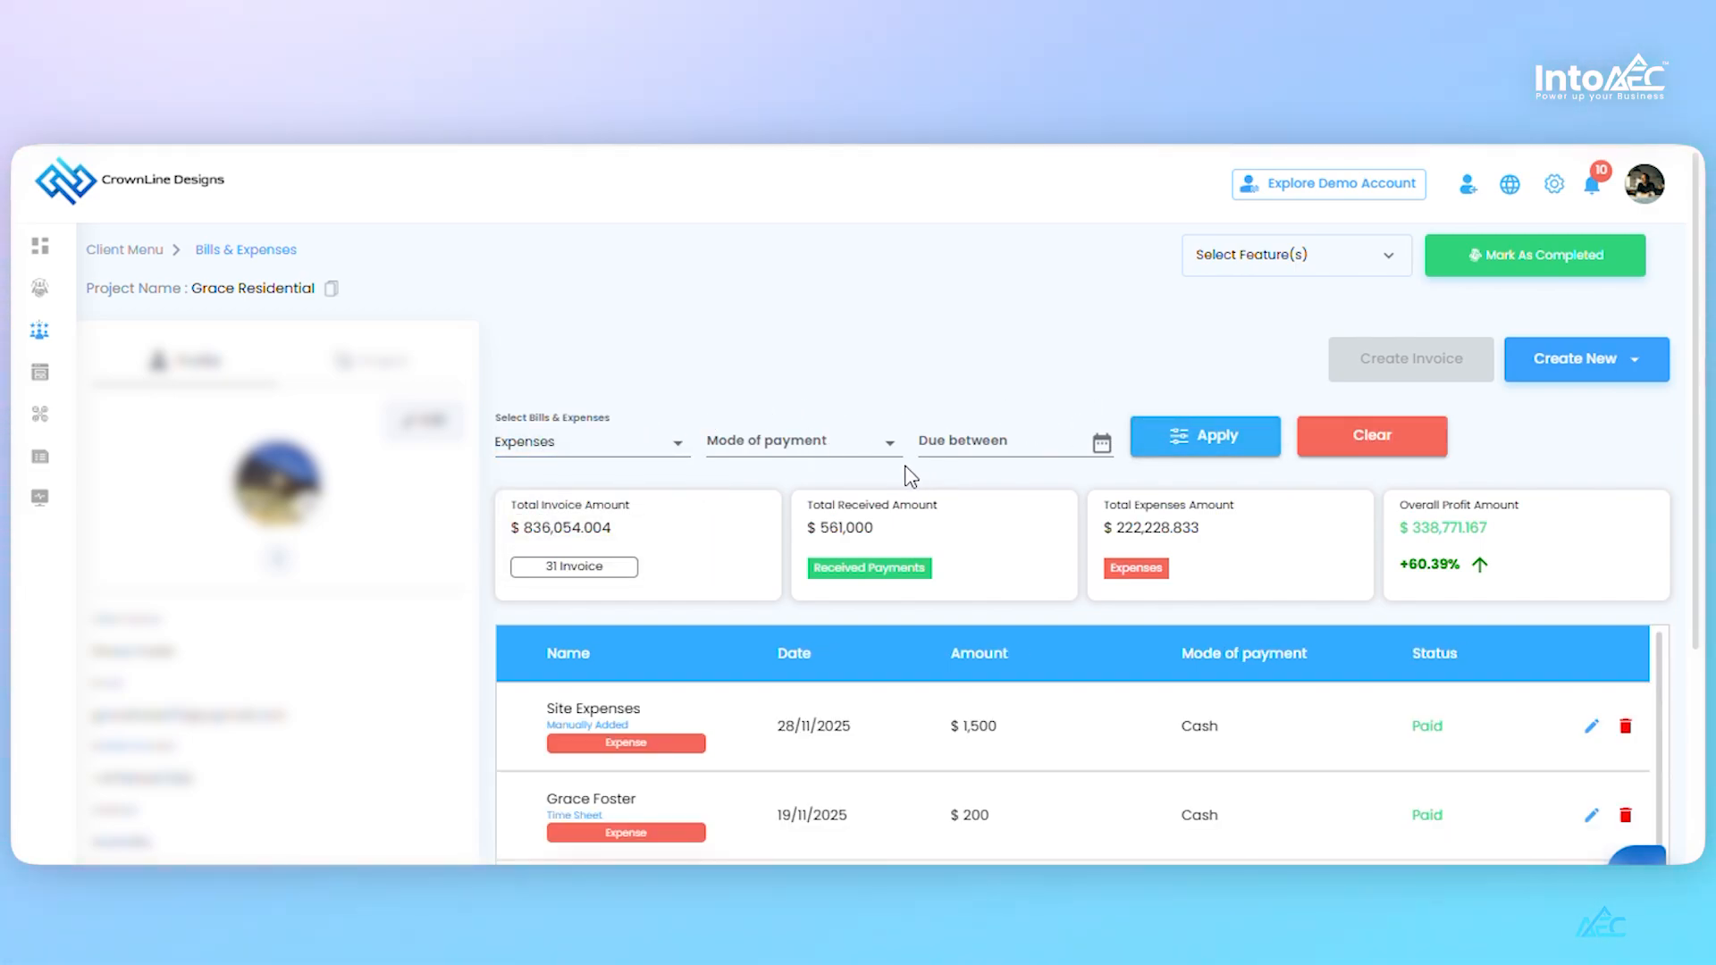
# Check the mode of payment filter options and clear the applied filter to list all bills and expenses
pyautogui.click(885, 447)
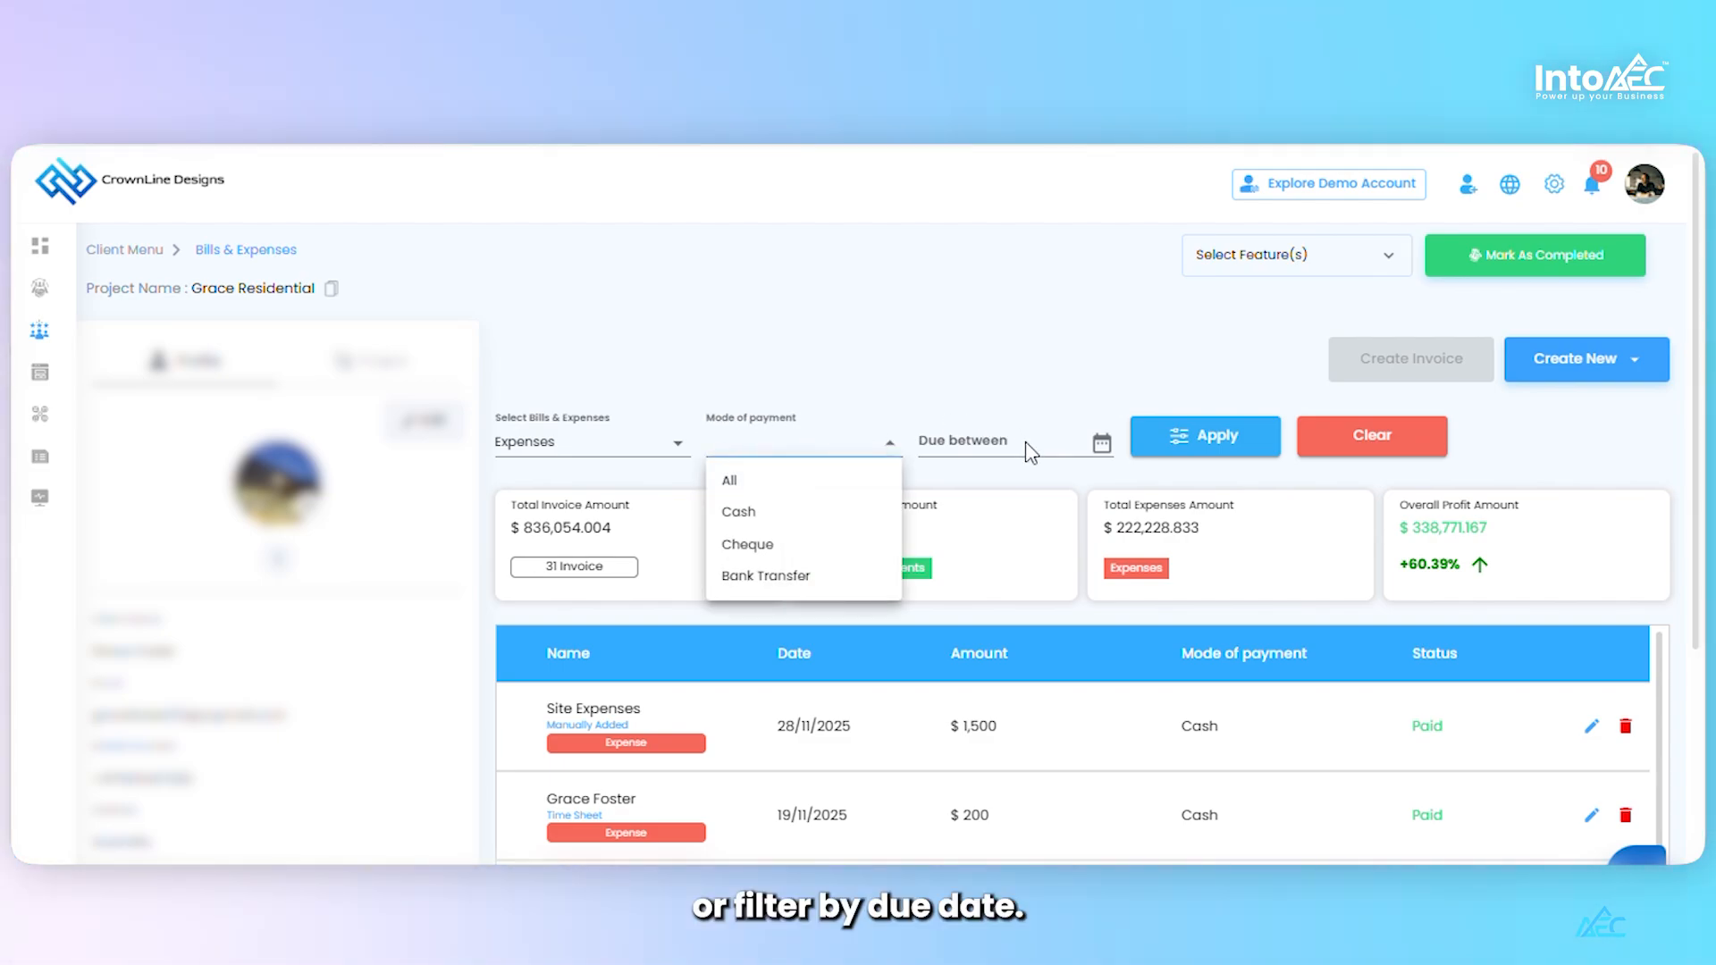
pyautogui.click(1414, 442)
pyautogui.click(1409, 440)
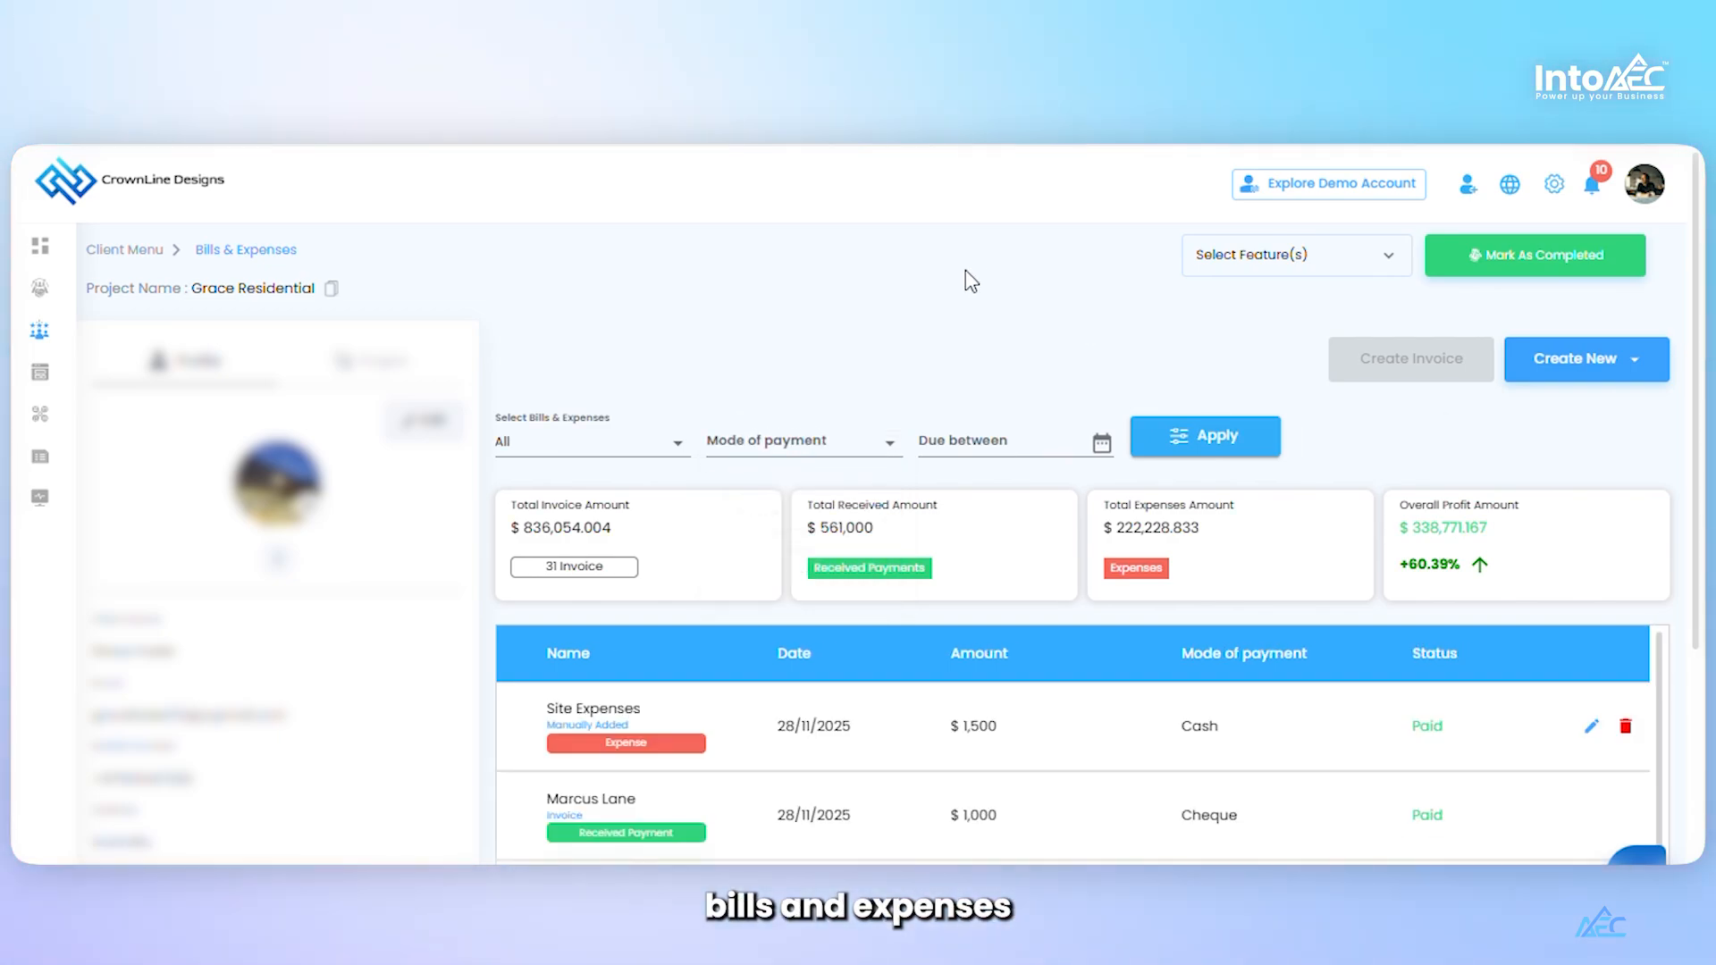